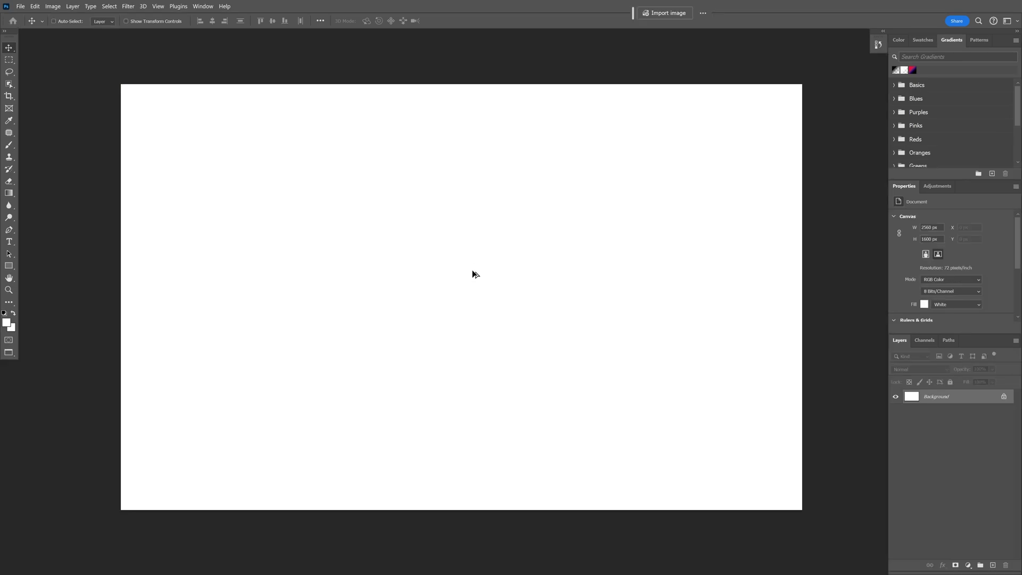
Add the black text PANTER in Humane Bold and enlarge it to about 1294 pt across the middle of the canvas.
{"action": "key", "text": "ctrl+alt+i"}
{"action": "key", "text": "Tab"}
{"action": "left_click", "coordinate": [543, 265]}
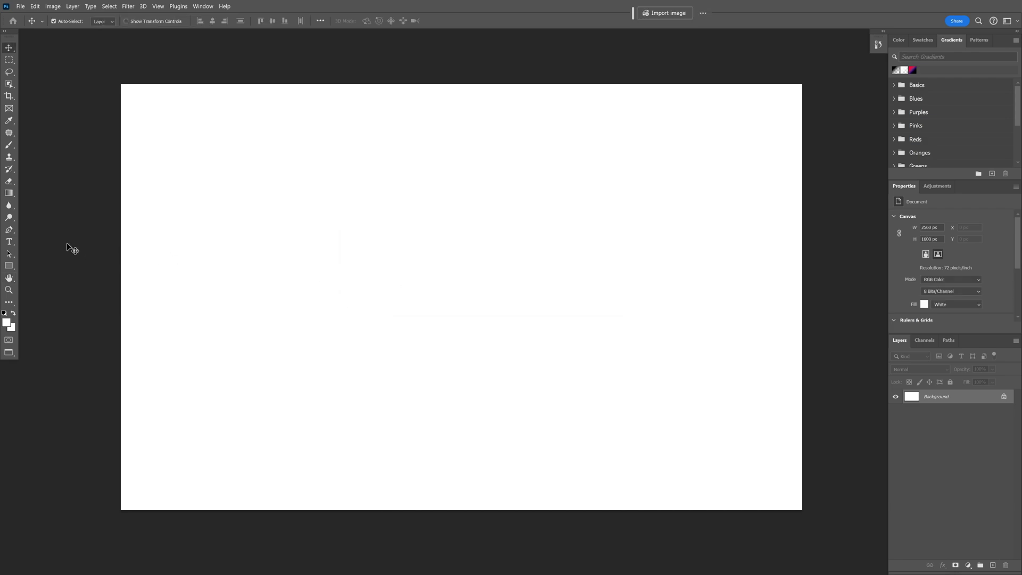
{"action": "left_click", "coordinate": [9, 242]}
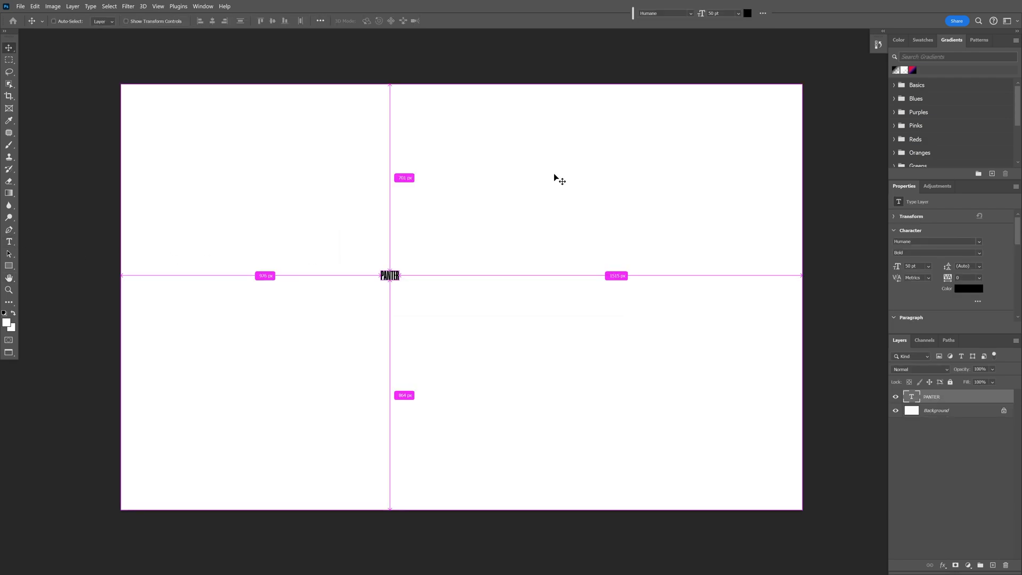
{"action": "key", "text": "ctrl+t"}
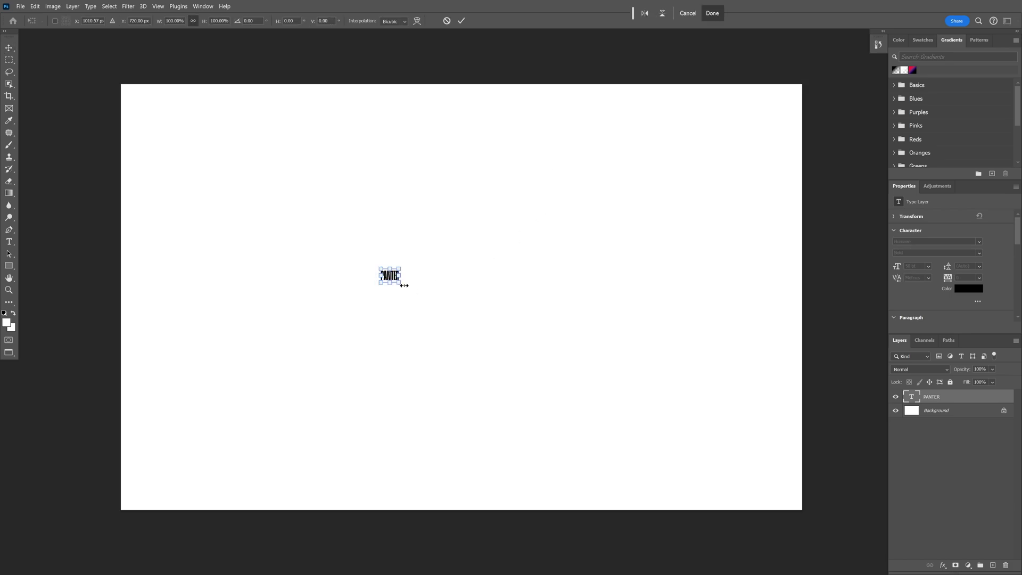
{"action": "left_click_drag", "start_coordinate": [401, 286], "coordinate": [636, 381]}
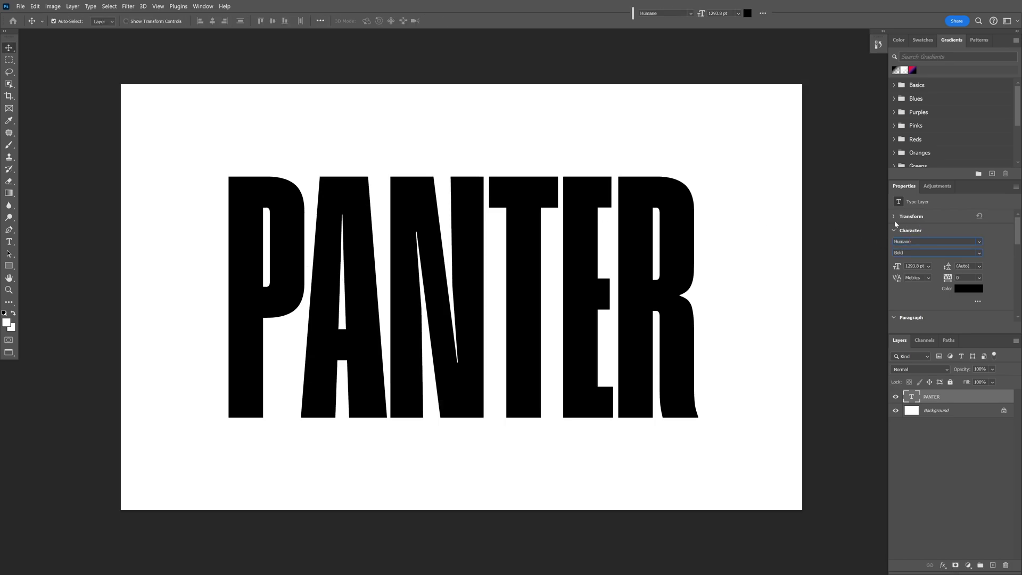
Duplicate the Background layer and place the copy above the PANTER text layer.
{"action": "left_click", "coordinate": [946, 416]}
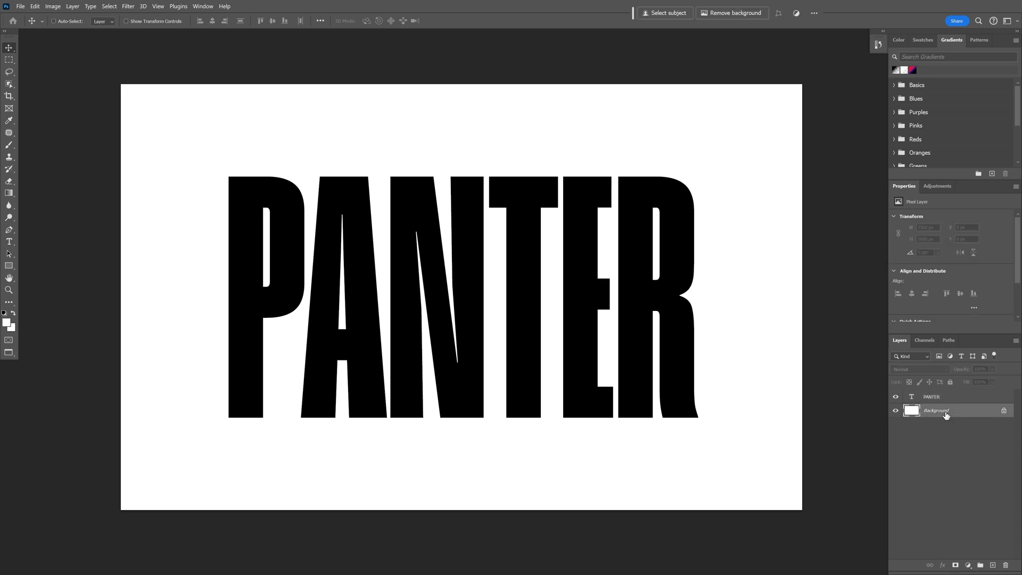
{"action": "key", "text": "ctrl+j"}
{"action": "left_click_drag", "start_coordinate": [946, 416], "coordinate": [945, 396]}
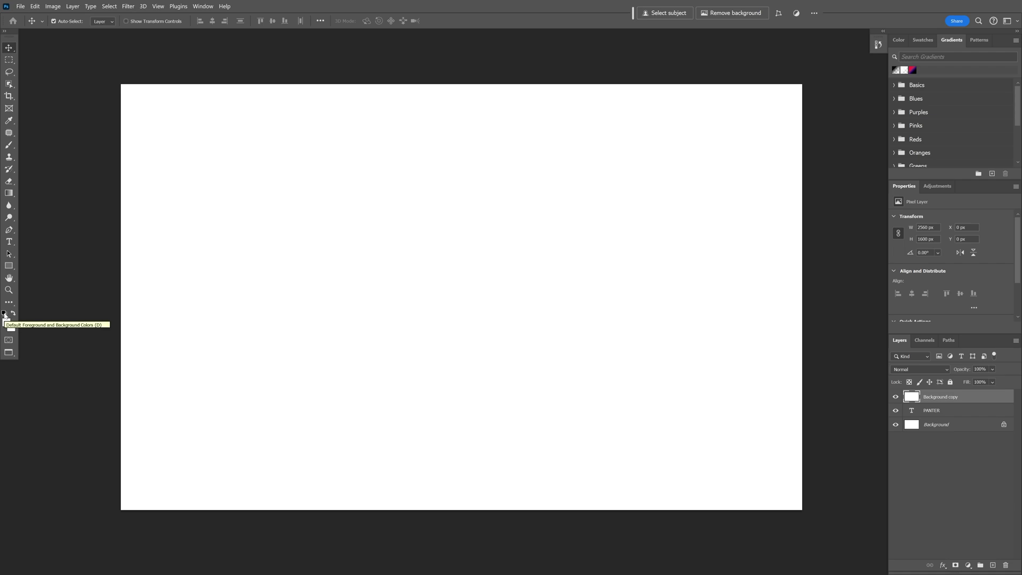
Reset the colours to default black and white and apply a Halftone Pattern to the copy with Line type, size 6 and contrast 3.
{"action": "left_click", "coordinate": [5, 315]}
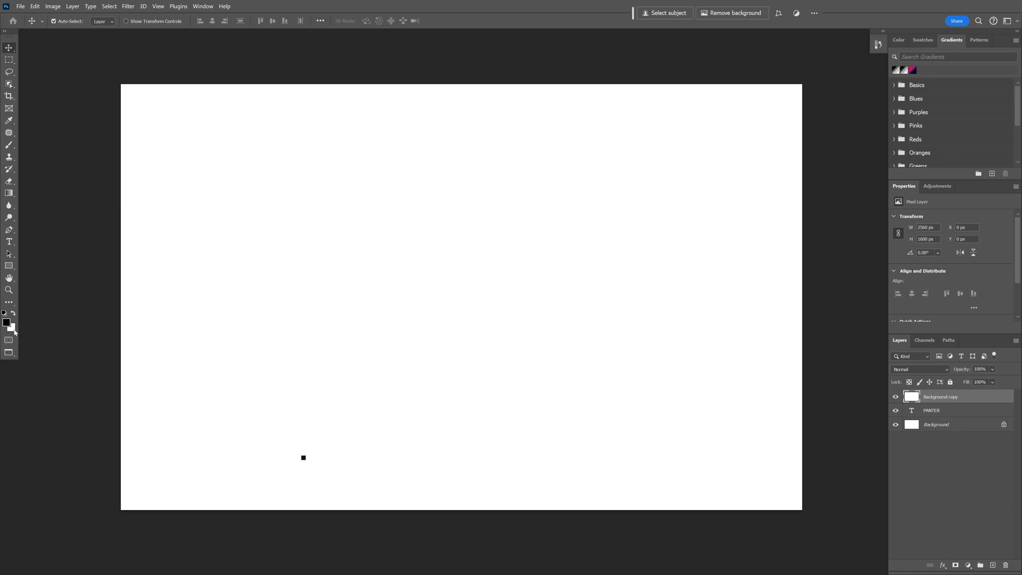
{"action": "left_click", "coordinate": [129, 6]}
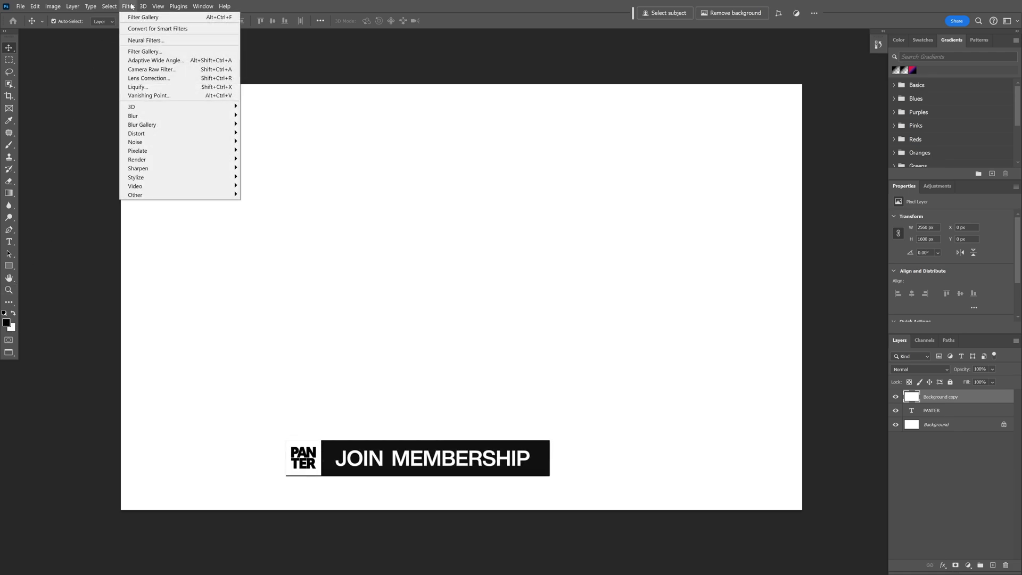
{"action": "left_click", "coordinate": [152, 51]}
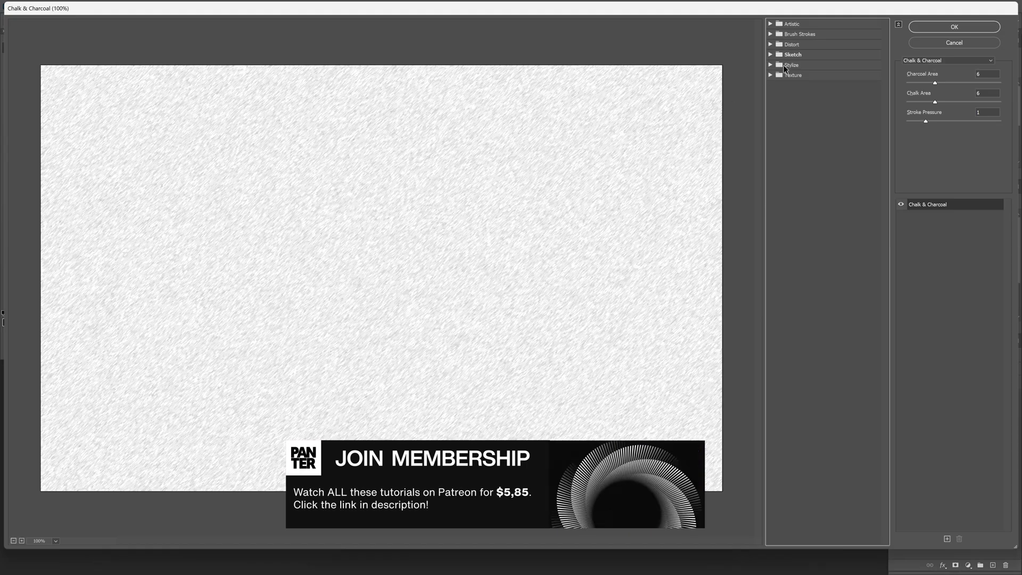
{"action": "left_click", "coordinate": [798, 54]}
{"action": "left_click", "coordinate": [793, 144]}
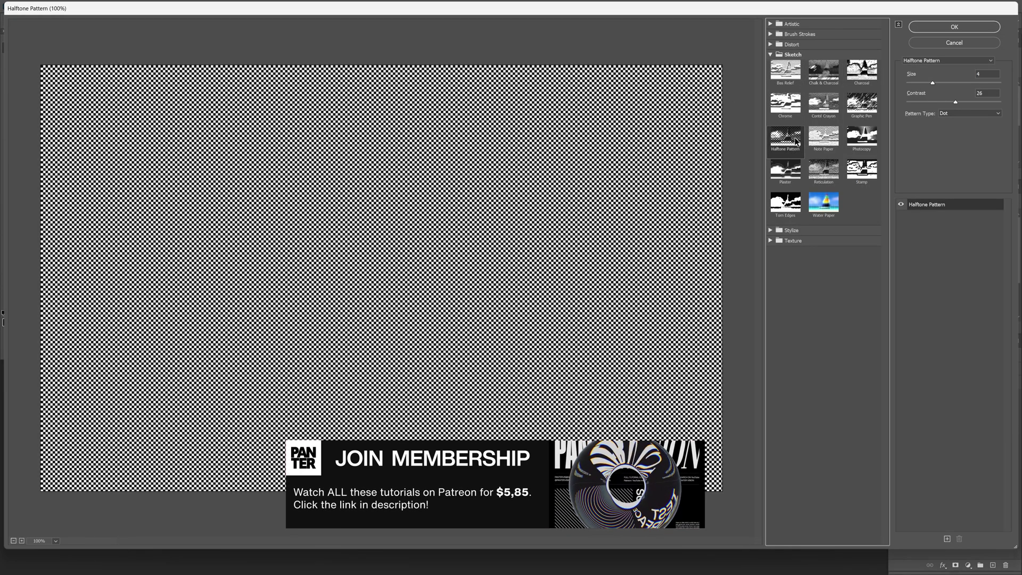
{"action": "left_click", "coordinate": [961, 113]}
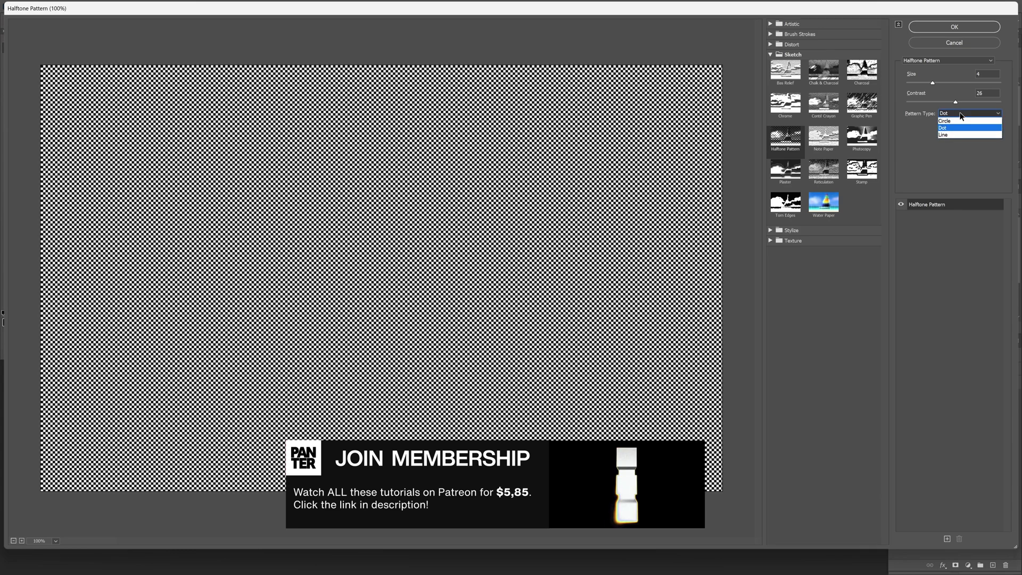
{"action": "left_click", "coordinate": [956, 135]}
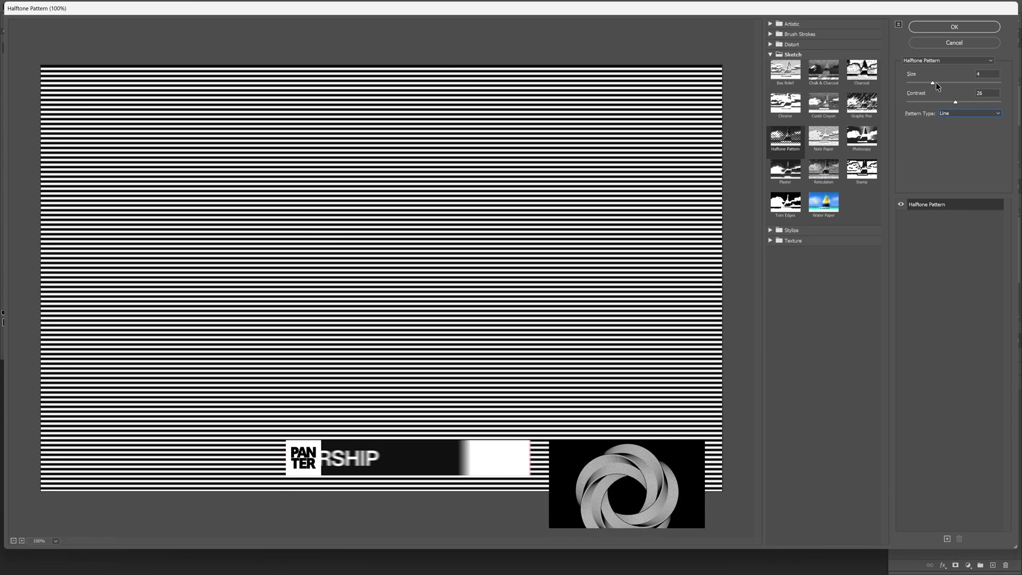
{"action": "left_click_drag", "start_coordinate": [936, 83], "coordinate": [913, 105]}
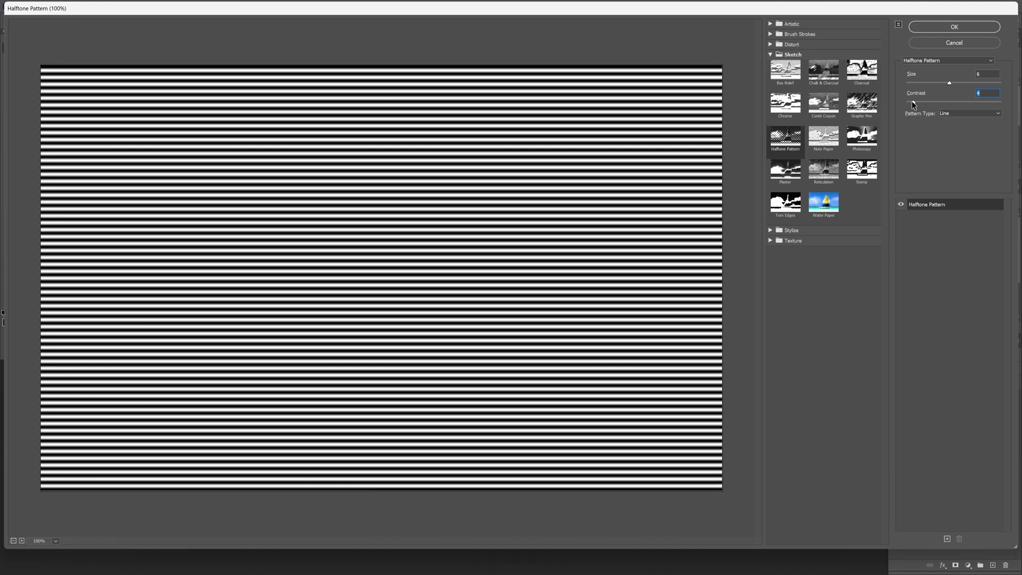
{"action": "left_click", "coordinate": [943, 25]}
Blend the striped layer with Multiply, and enlarge and rotate it so diagonal stripes cover the whole canvas.
{"action": "left_click", "coordinate": [923, 370]}
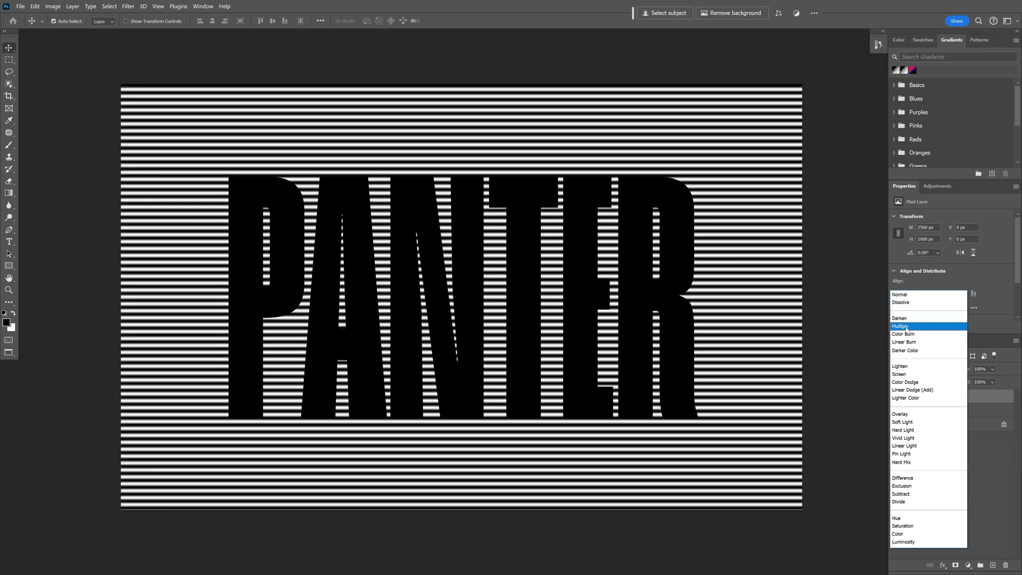
{"action": "left_click", "coordinate": [905, 326]}
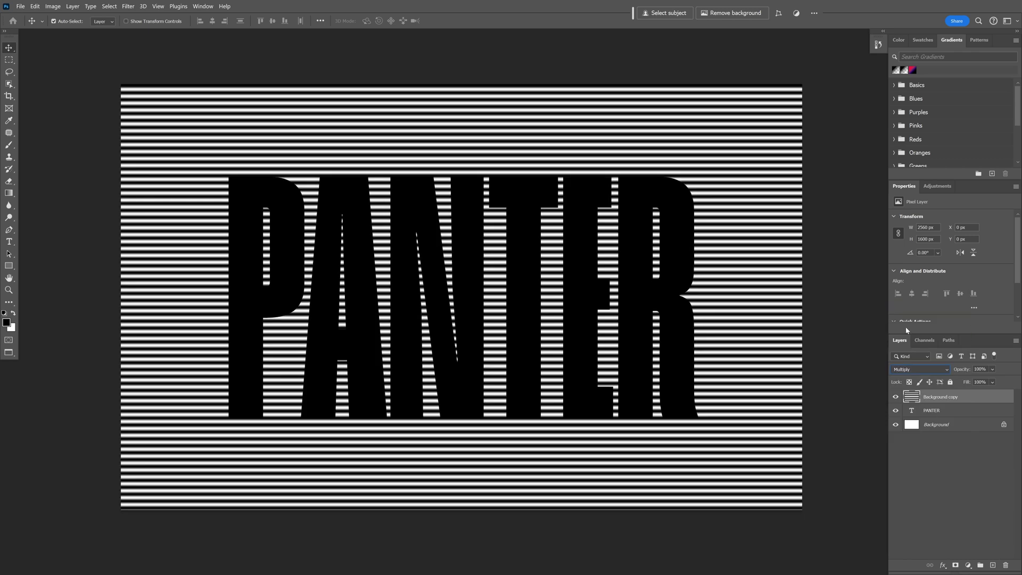
{"action": "scroll", "coordinate": [721, 295], "scroll_direction": "down", "scroll_amount": 2}
{"action": "key", "text": "ctrl+t"}
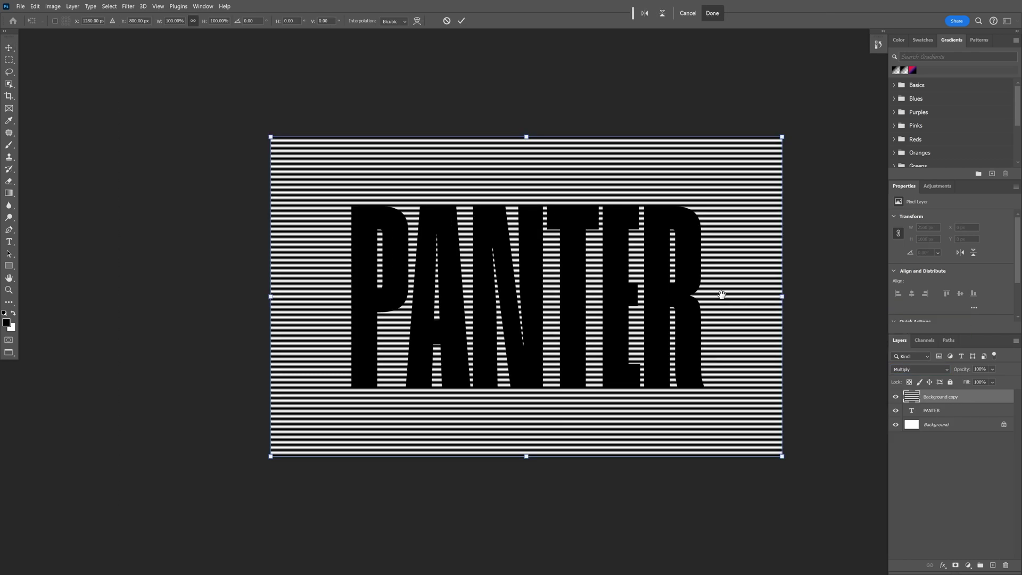
{"action": "left_click_drag", "start_coordinate": [721, 295], "coordinate": [661, 292]}
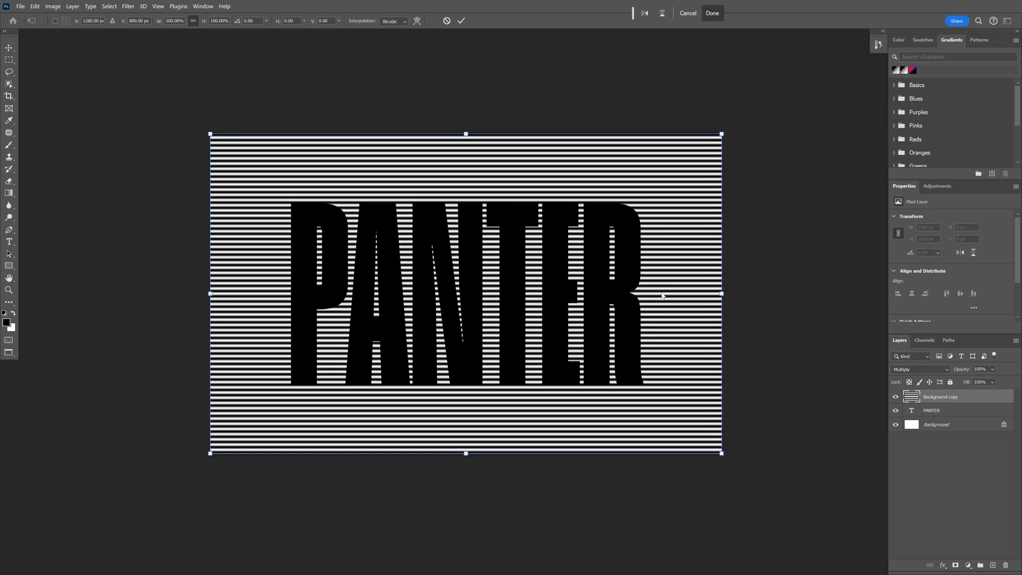
{"action": "left_click_drag", "start_coordinate": [465, 134], "coordinate": [467, 90]}
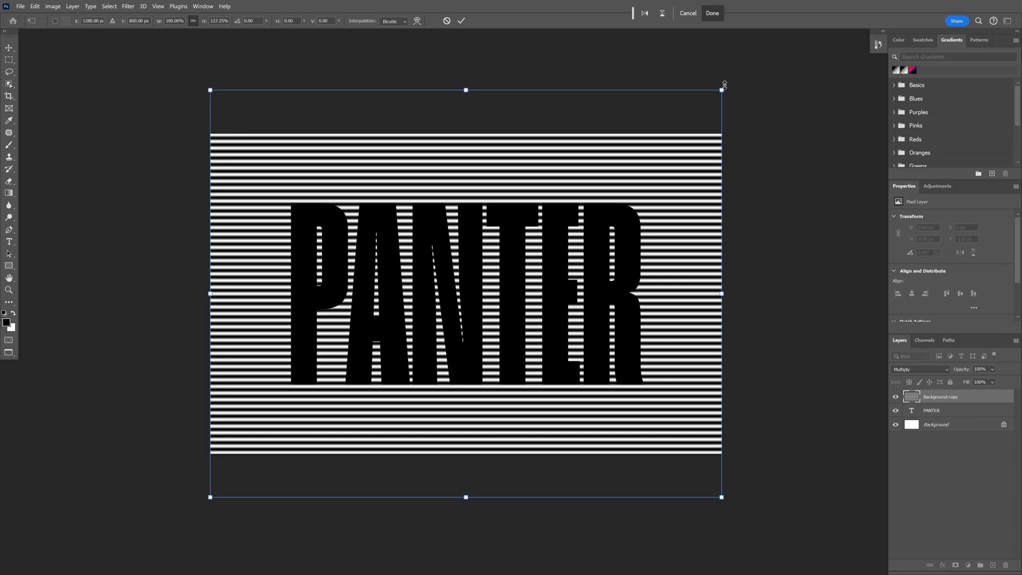
{"action": "left_click_drag", "start_coordinate": [727, 86], "coordinate": [895, 138]}
{"action": "key", "text": "Return"}
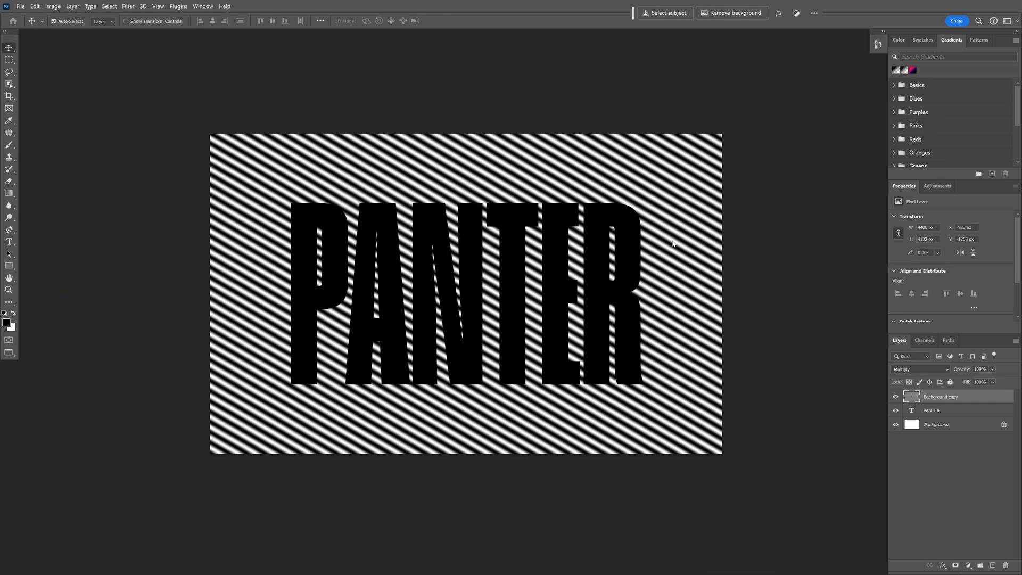
Convert the PANTER text layer to a smart object and apply a Gaussian Blur with a 4.2-pixel radius.
{"action": "scroll", "coordinate": [556, 272], "scroll_direction": "up", "scroll_amount": 2}
{"action": "left_click", "coordinate": [939, 411]}
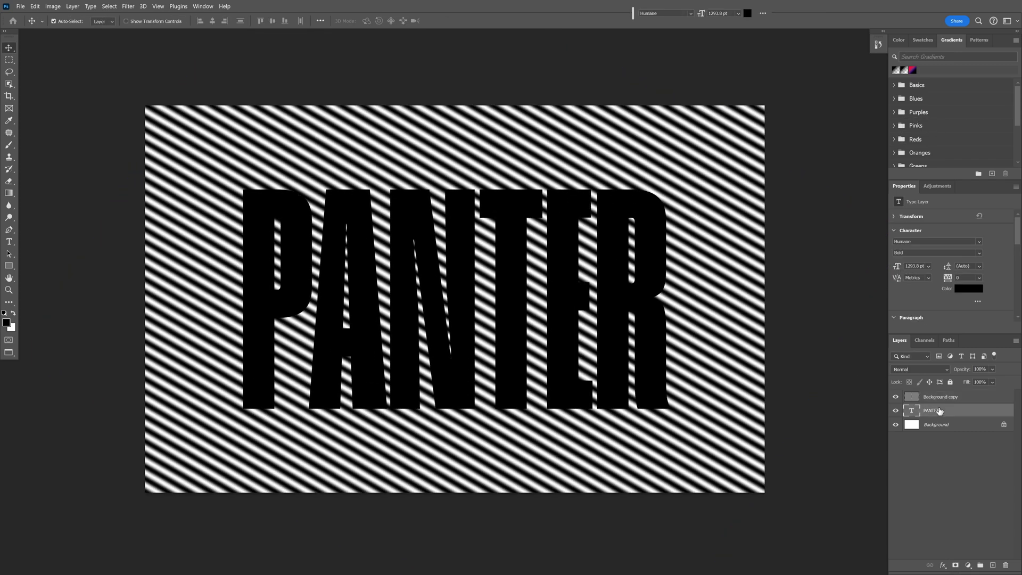
{"action": "left_click", "coordinate": [131, 6]}
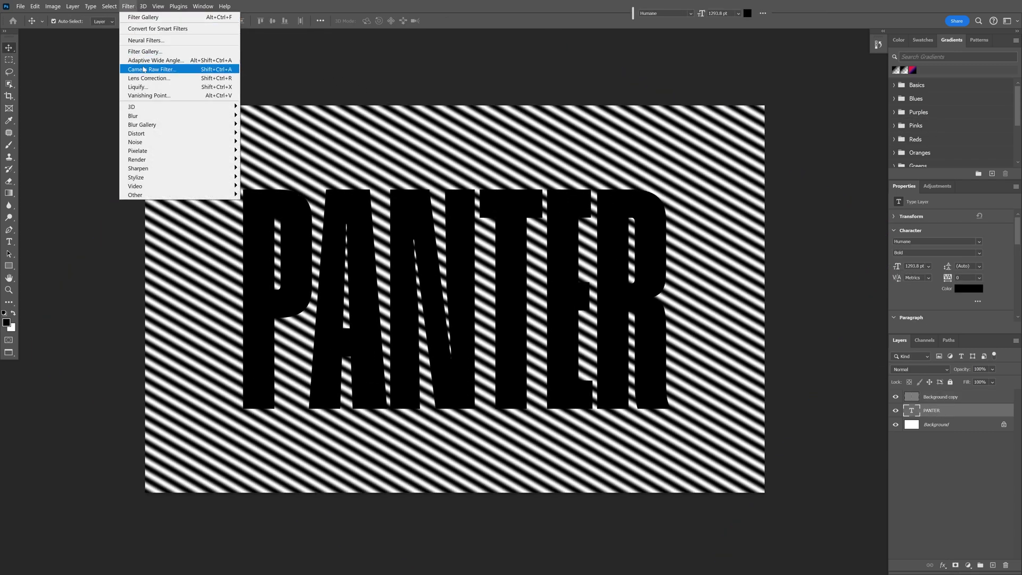
{"action": "mouse_move", "coordinate": [147, 118]}
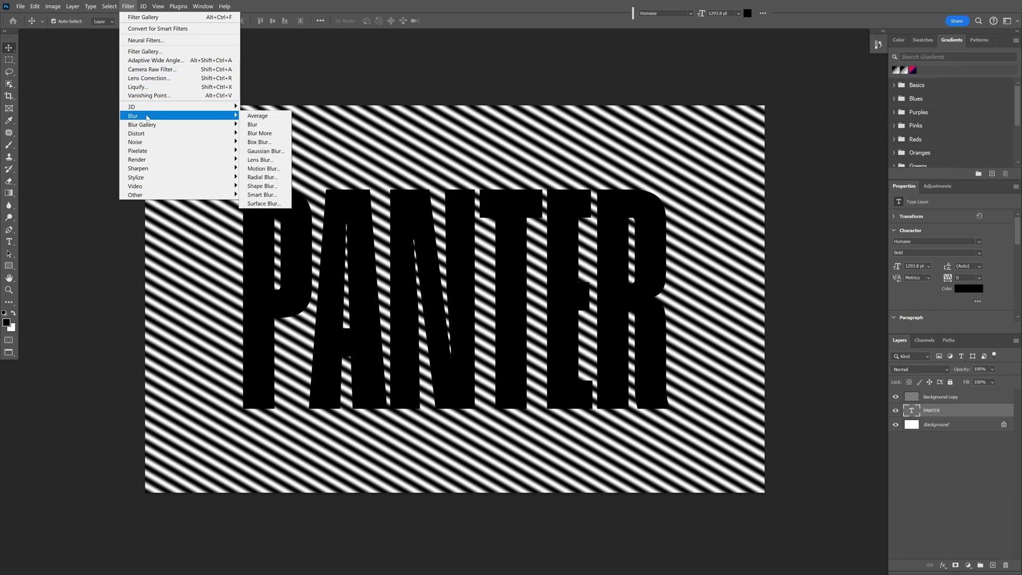
{"action": "left_click", "coordinate": [285, 152]}
{"action": "left_click", "coordinate": [515, 215]}
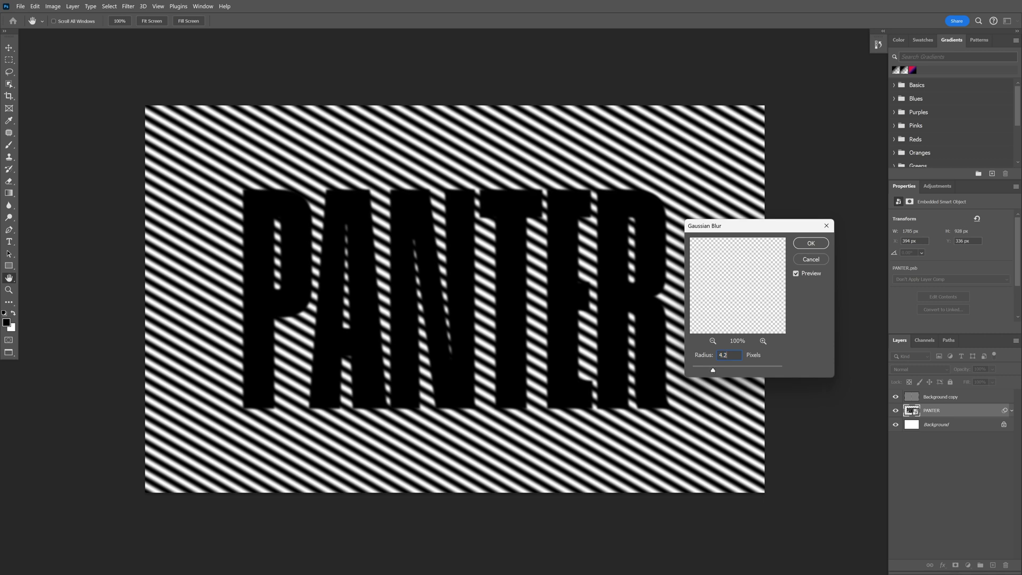
{"action": "left_click", "coordinate": [822, 244]}
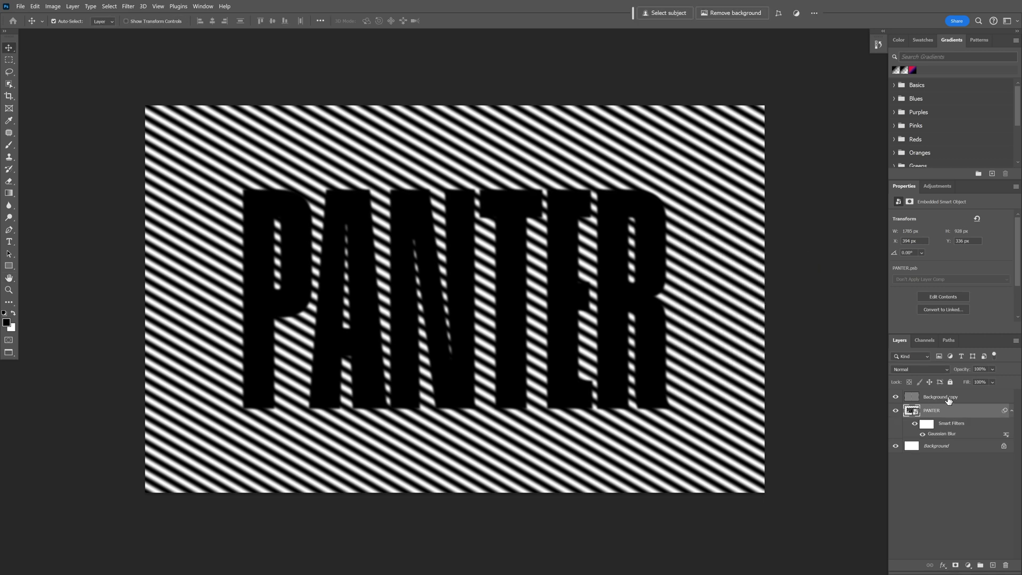
Rename the Background copy layer as Lines.
{"action": "double_click", "coordinate": [948, 397]}
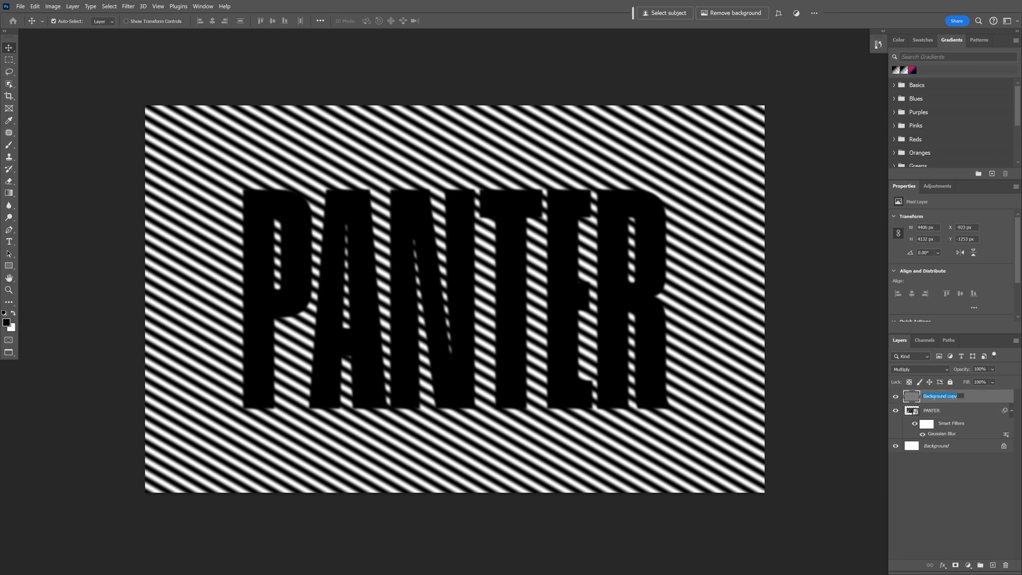
{"action": "type", "text": "Lines"}
{"action": "key", "text": "Return"}
Add a Threshold adjustment layer above Lines and lower its threshold level to 28 for thinner black stripes.
{"action": "left_click", "coordinate": [938, 186]}
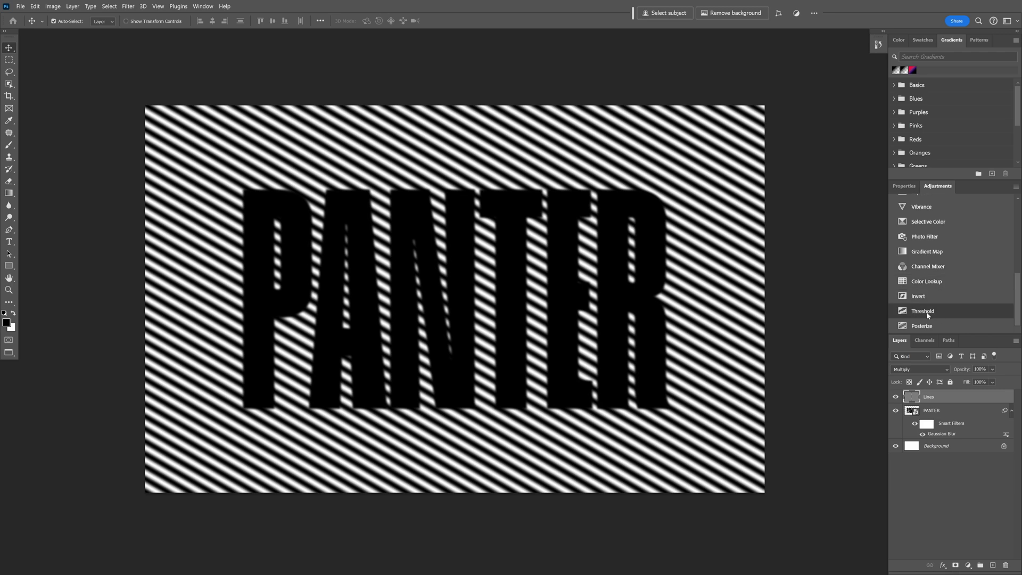
{"action": "left_click", "coordinate": [923, 311]}
{"action": "scroll", "coordinate": [555, 295], "scroll_direction": "up", "scroll_amount": 1}
{"action": "left_click_drag", "start_coordinate": [555, 295], "coordinate": [555, 299]}
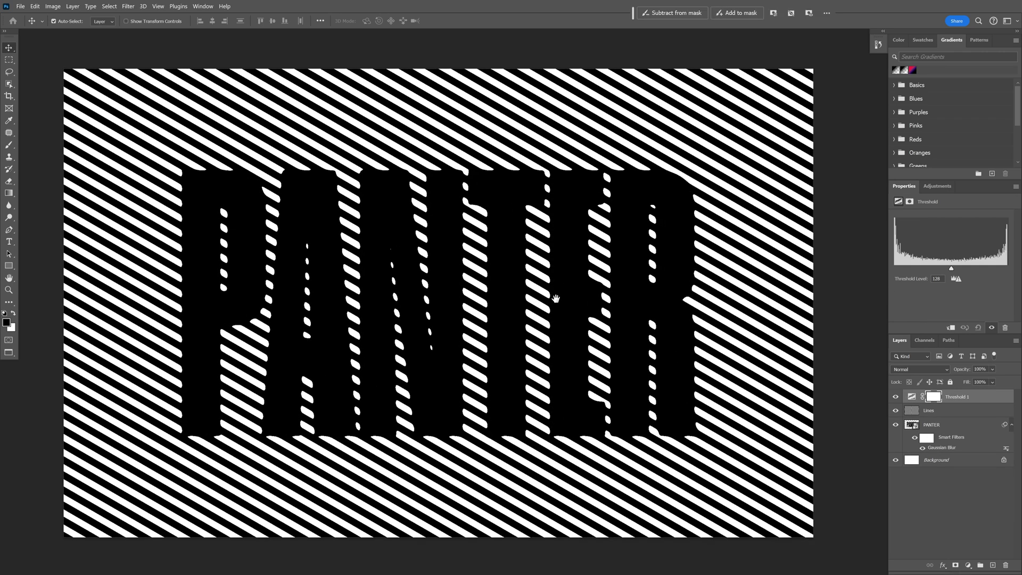
{"action": "left_click_drag", "start_coordinate": [952, 270], "coordinate": [907, 271]}
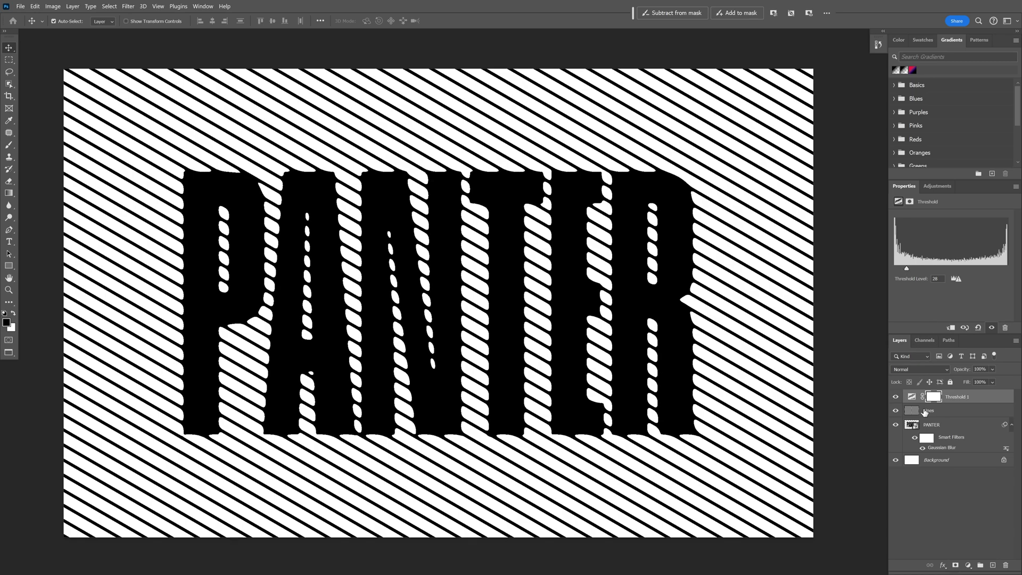
Rotate the Lines layer clockwise so its diagonal stripes run more steeply across the lettering.
{"action": "left_click", "coordinate": [938, 413]}
{"action": "scroll", "coordinate": [602, 282], "scroll_direction": "down", "scroll_amount": 1}
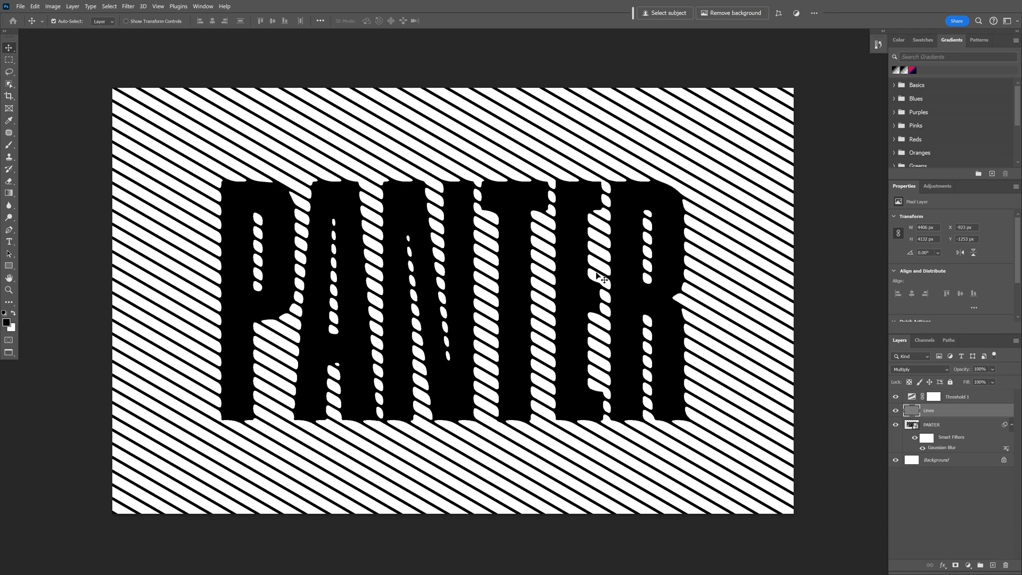
{"action": "key", "text": "ctrl+t"}
{"action": "scroll", "coordinate": [597, 240], "scroll_direction": "down", "scroll_amount": 1}
{"action": "scroll", "coordinate": [597, 239], "scroll_direction": "down", "scroll_amount": 2}
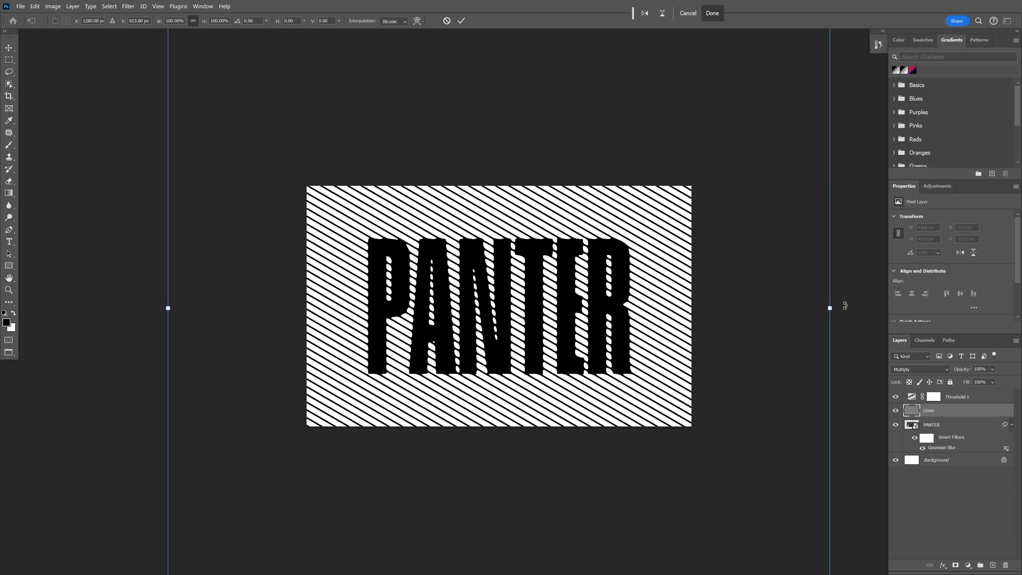
{"action": "left_click_drag", "start_coordinate": [844, 304], "coordinate": [814, 434]}
{"action": "key", "text": "Return"}
{"action": "scroll", "coordinate": [598, 278], "scroll_direction": "up", "scroll_amount": 2}
{"action": "scroll", "coordinate": [548, 232], "scroll_direction": "up", "scroll_amount": 5}
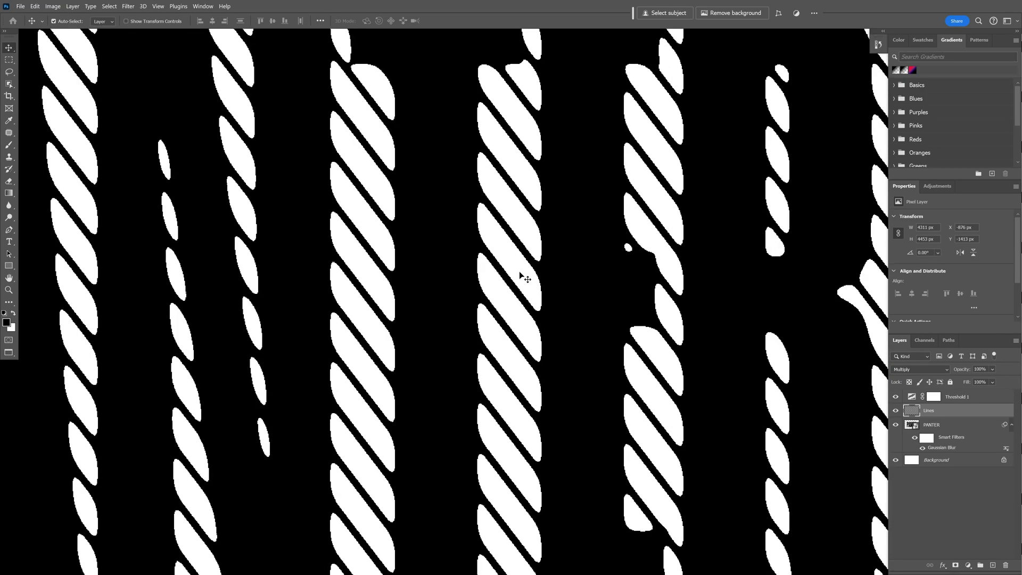
{"action": "scroll", "coordinate": [519, 270], "scroll_direction": "down", "scroll_amount": 5}
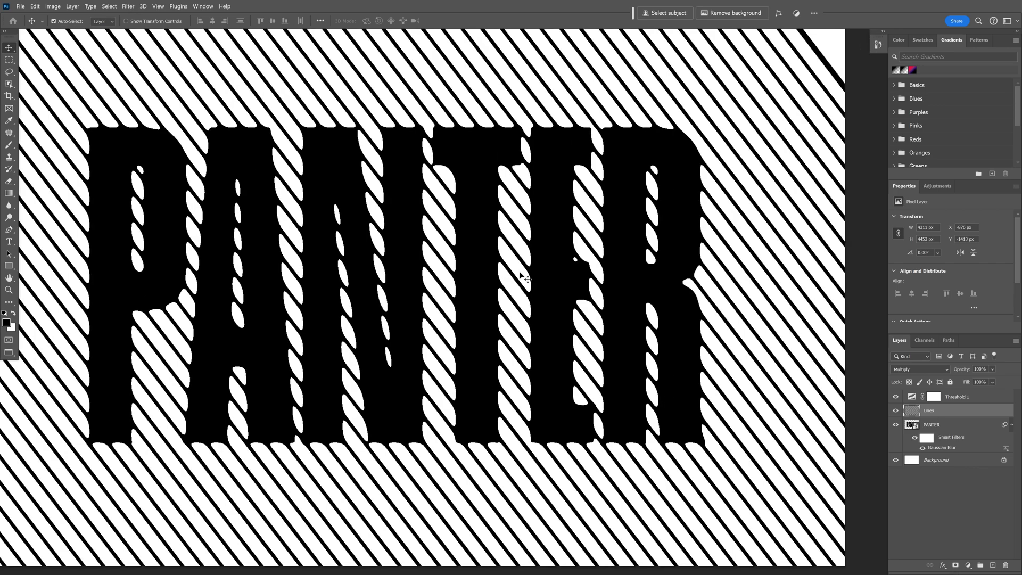
{"action": "left_click_drag", "start_coordinate": [519, 271], "coordinate": [546, 277]}
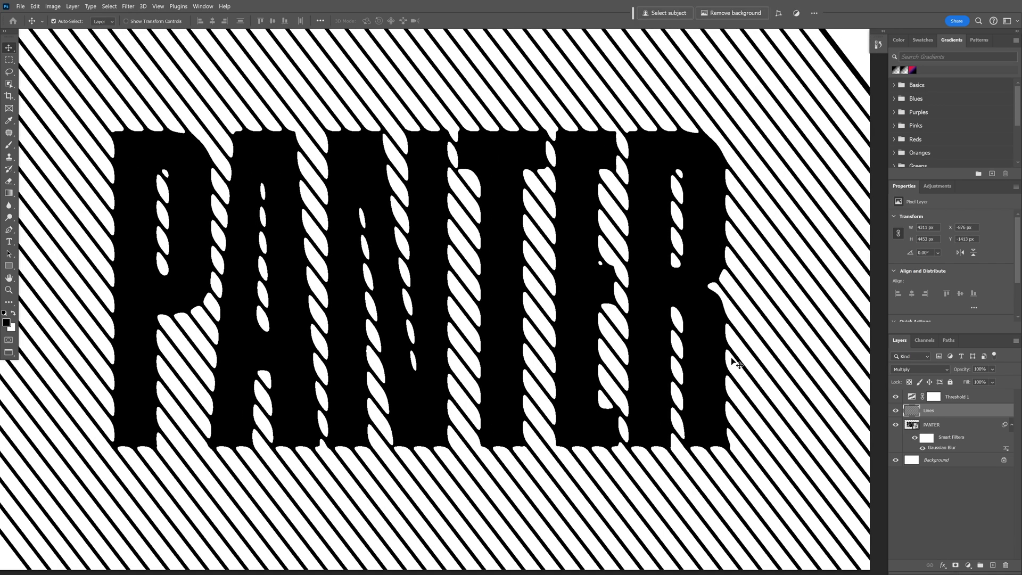
Convert all layers from Background up to Threshold 1 into a single smart object.
{"action": "left_click", "coordinate": [943, 461]}
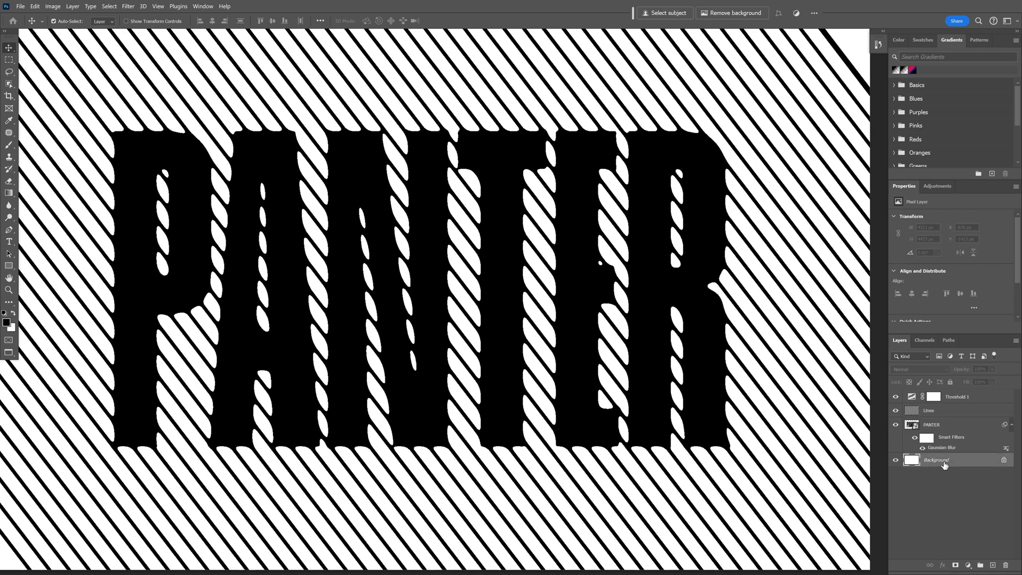
{"action": "left_click", "coordinate": [961, 399], "text": "shift"}
{"action": "right_click", "coordinate": [964, 398]}
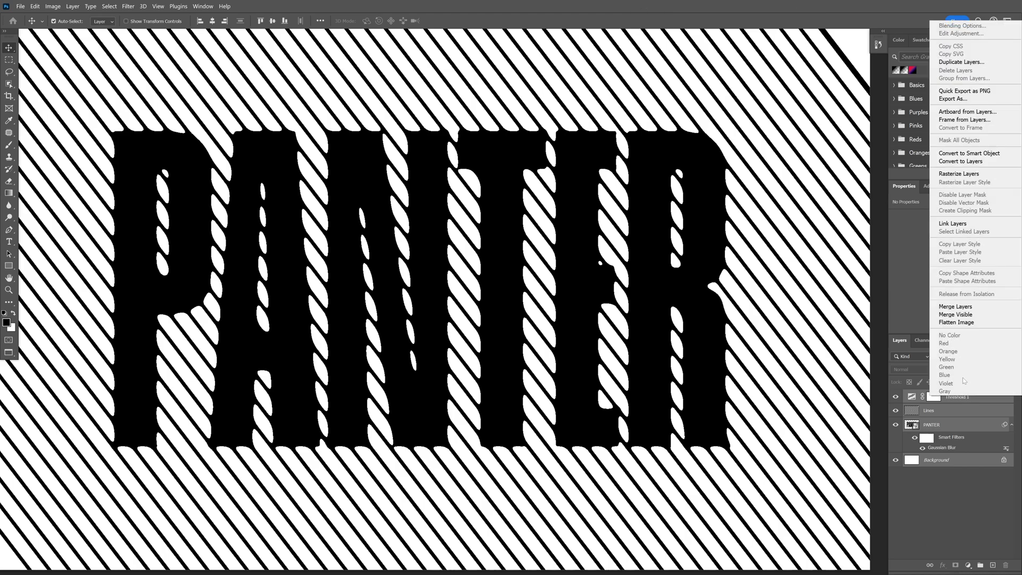
{"action": "left_click", "coordinate": [984, 153]}
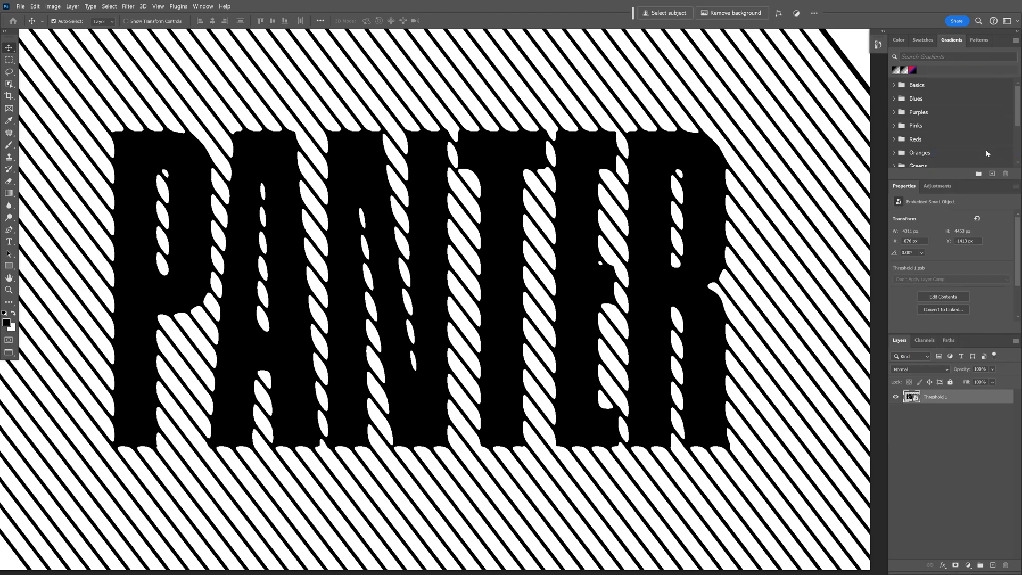
Apply a light Gaussian Blur to the Threshold 1 smart object to soften the stripe and letter edges.
{"action": "left_click", "coordinate": [128, 6]}
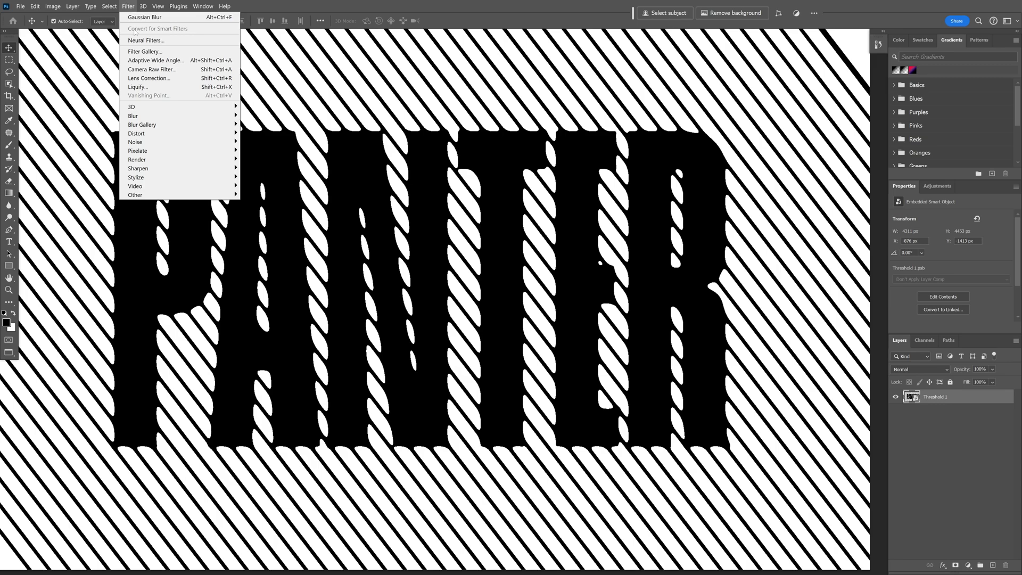
{"action": "mouse_move", "coordinate": [138, 115]}
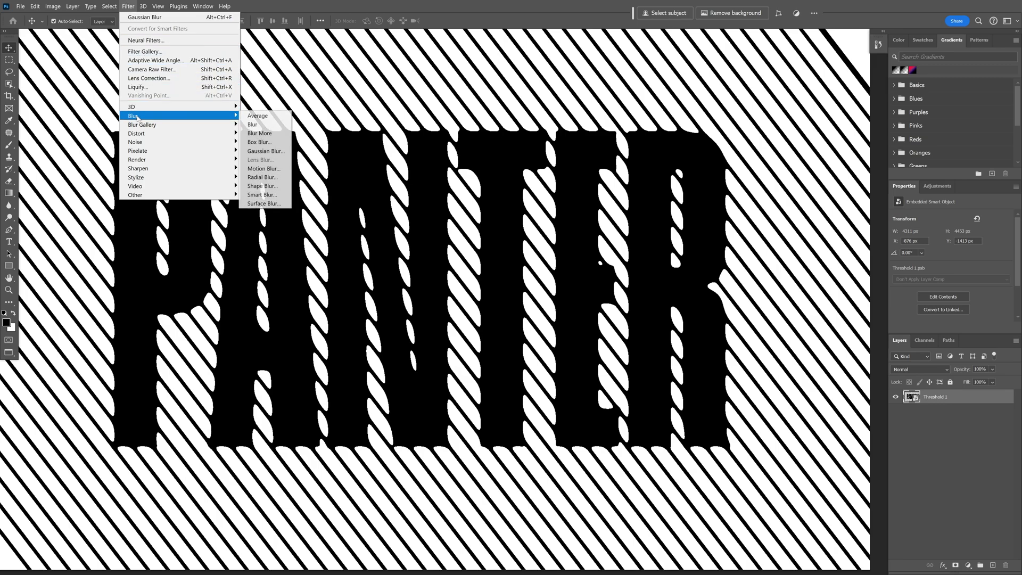
{"action": "left_click", "coordinate": [269, 151]}
{"action": "left_click_drag", "start_coordinate": [716, 371], "coordinate": [705, 372]}
{"action": "left_click", "coordinate": [811, 243]}
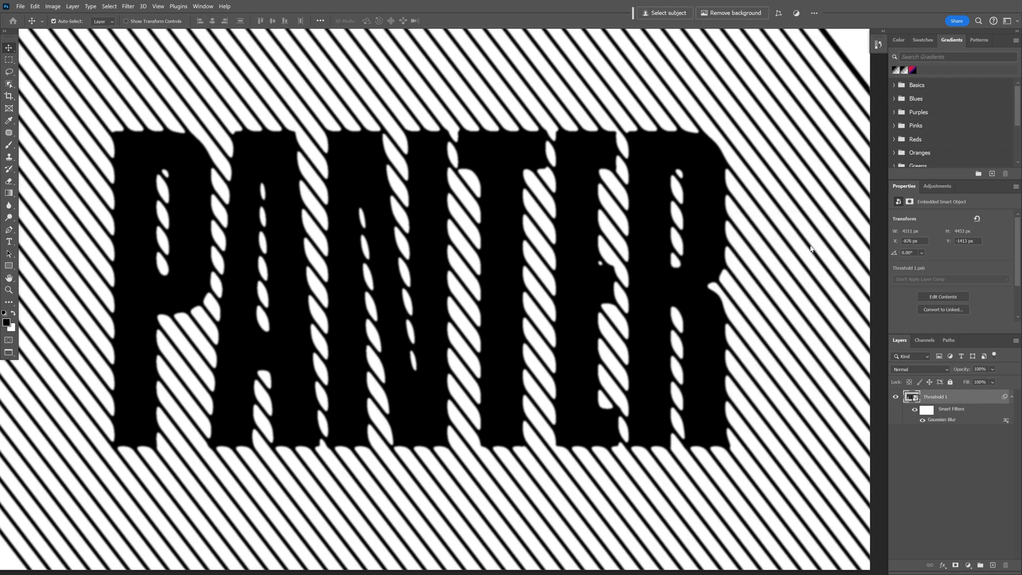
Add a Levels adjustment layer above Threshold 1 and pull its white input far down to re-sharpen the blurred edges and thin the stripes.
{"action": "left_click", "coordinate": [936, 186]}
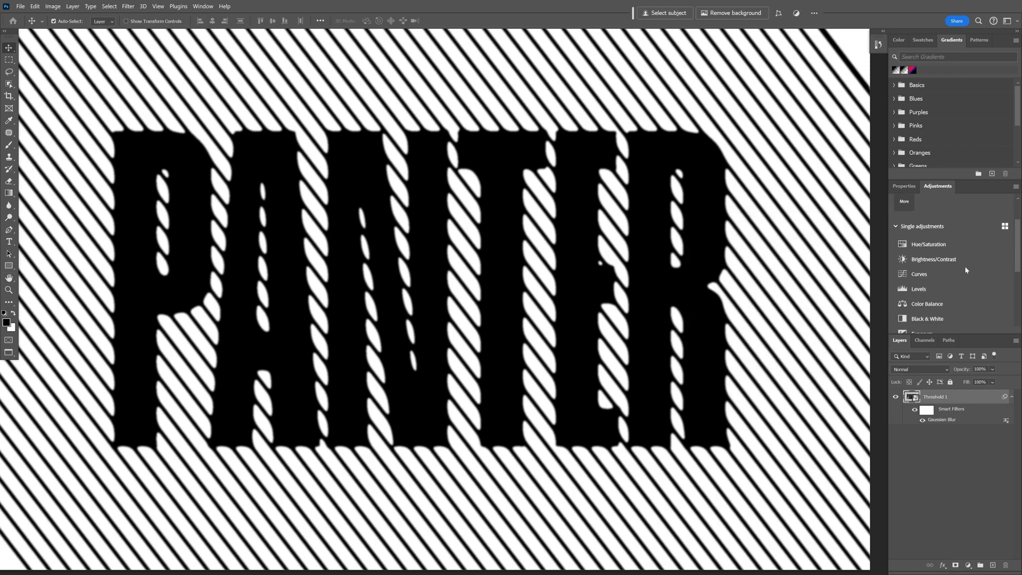
{"action": "left_click", "coordinate": [932, 288]}
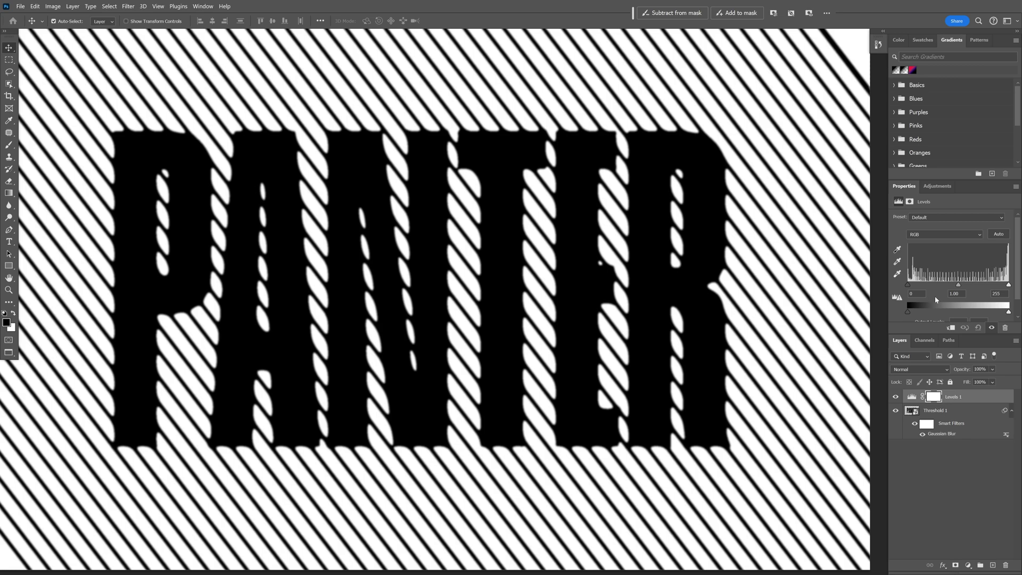
{"action": "left_click_drag", "start_coordinate": [1010, 287], "coordinate": [922, 288]}
{"action": "scroll", "coordinate": [450, 294], "scroll_direction": "down", "scroll_amount": 1}
{"action": "left_click_drag", "start_coordinate": [450, 294], "coordinate": [481, 294]}
{"action": "scroll", "coordinate": [482, 294], "scroll_direction": "down", "scroll_amount": 1}
{"action": "left_click", "coordinate": [846, 401]}
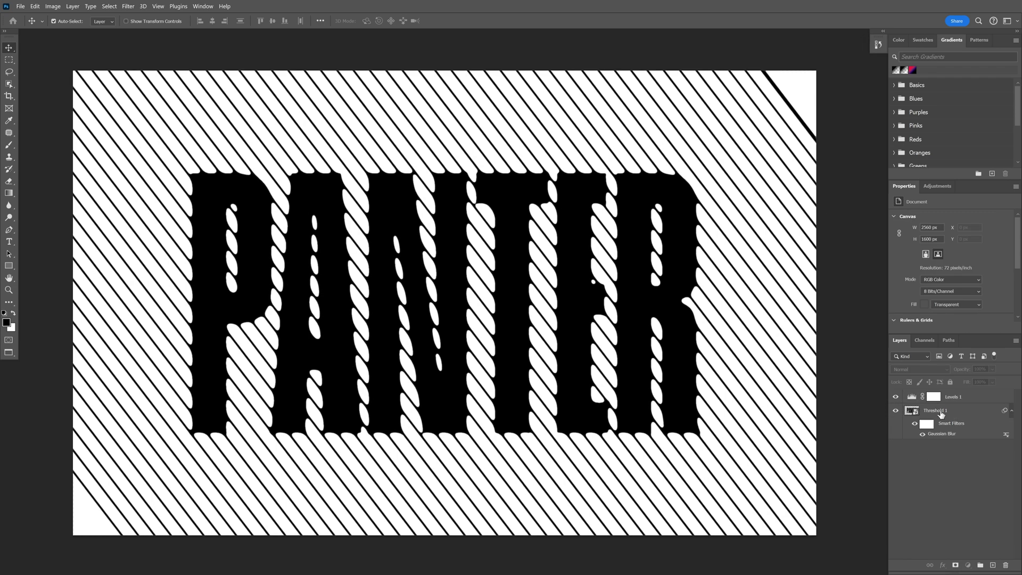
Liquify the Threshold 1 smart object, using brush size 623 and pressure 100 to warp the stripes around PANTER into waves without distorting the letters.
{"action": "left_click", "coordinate": [943, 413]}
{"action": "left_click", "coordinate": [128, 7]}
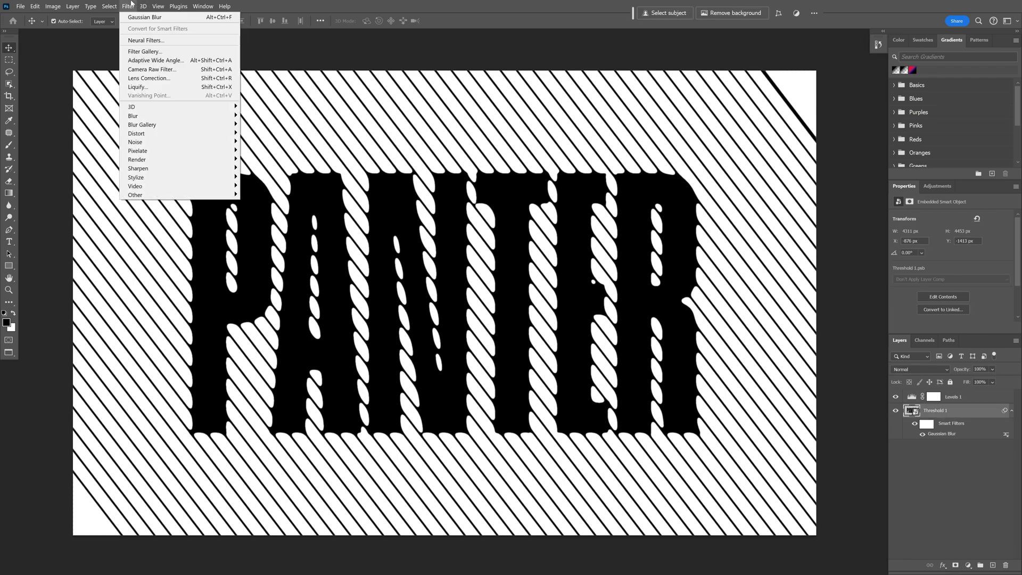
{"action": "left_click", "coordinate": [153, 88]}
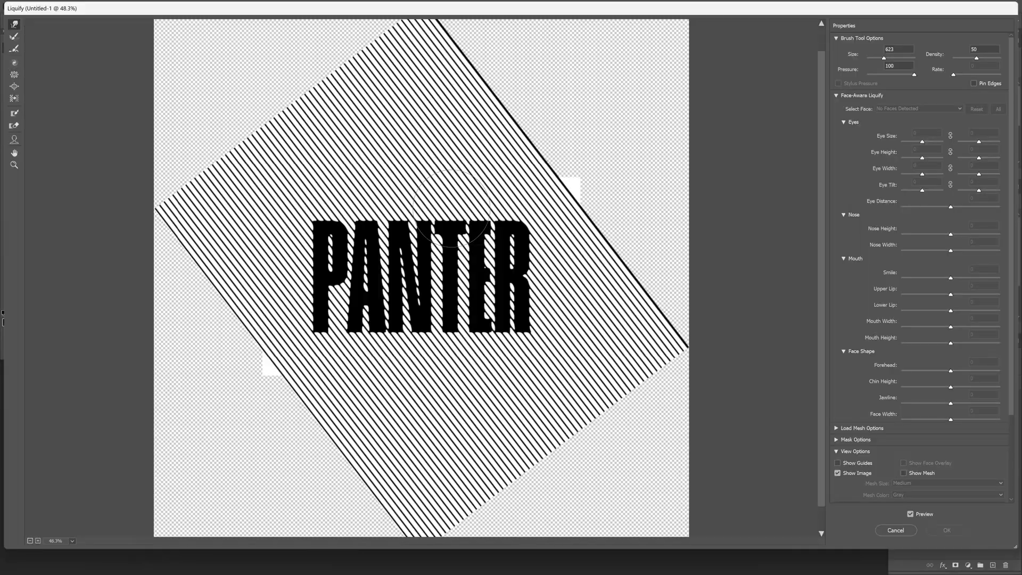
{"action": "mouse_move", "coordinate": [515, 165]}
{"action": "left_mouse_down"}
{"action": "mouse_move", "coordinate": [575, 156]}
{"action": "mouse_move", "coordinate": [652, 169]}
{"action": "left_mouse_up"}
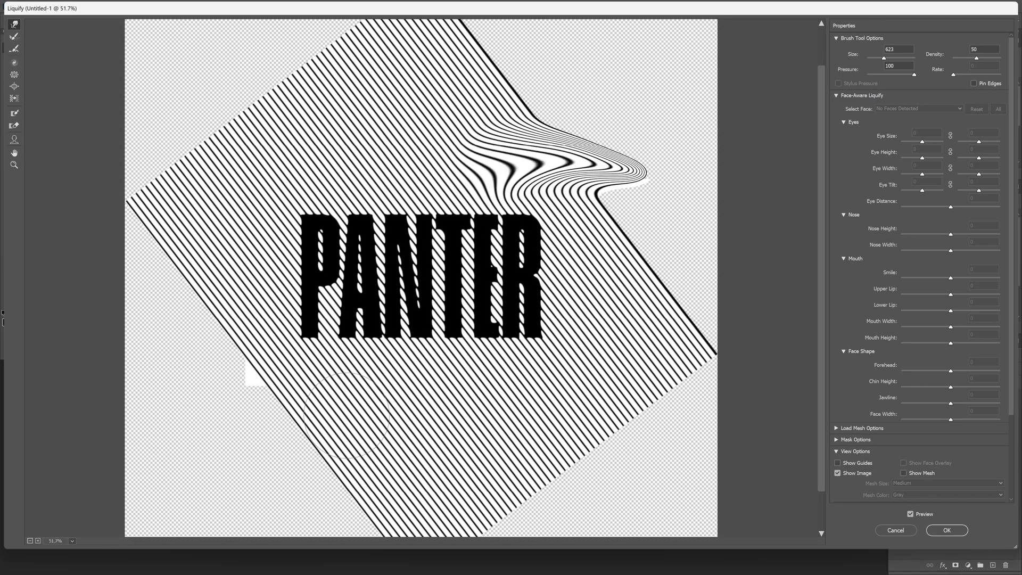
{"action": "left_click_drag", "start_coordinate": [250, 386], "coordinate": [672, 355]}
{"action": "mouse_move", "coordinate": [540, 380]}
{"action": "left_mouse_down"}
{"action": "mouse_move", "coordinate": [486, 446]}
{"action": "mouse_move", "coordinate": [604, 413]}
{"action": "left_mouse_up"}
{"action": "mouse_move", "coordinate": [245, 293]}
{"action": "left_mouse_down"}
{"action": "mouse_move", "coordinate": [413, 149]}
{"action": "mouse_move", "coordinate": [210, 182]}
{"action": "mouse_move", "coordinate": [170, 229]}
{"action": "left_mouse_up"}
{"action": "left_click_drag", "start_coordinate": [589, 260], "coordinate": [669, 239]}
{"action": "left_click_drag", "start_coordinate": [583, 194], "coordinate": [652, 189]}
{"action": "left_click", "coordinate": [948, 530]}
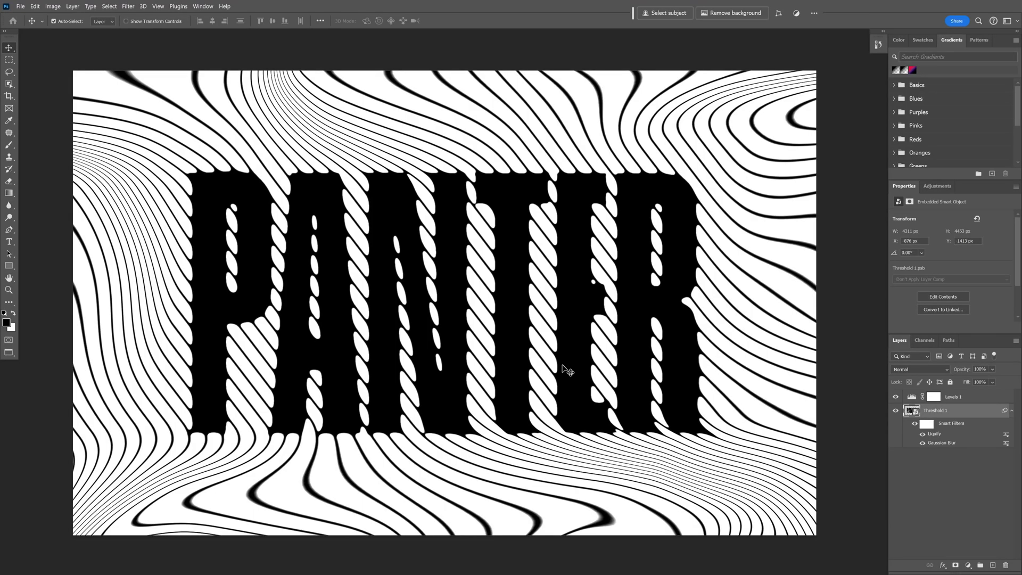
Convert the Threshold 1 and Levels 1 layers together into a single smart object.
{"action": "left_click_drag", "start_coordinate": [582, 368], "coordinate": [573, 371]}
{"action": "scroll", "coordinate": [573, 371], "scroll_direction": "down", "scroll_amount": 1}
{"action": "left_click", "coordinate": [966, 398]}
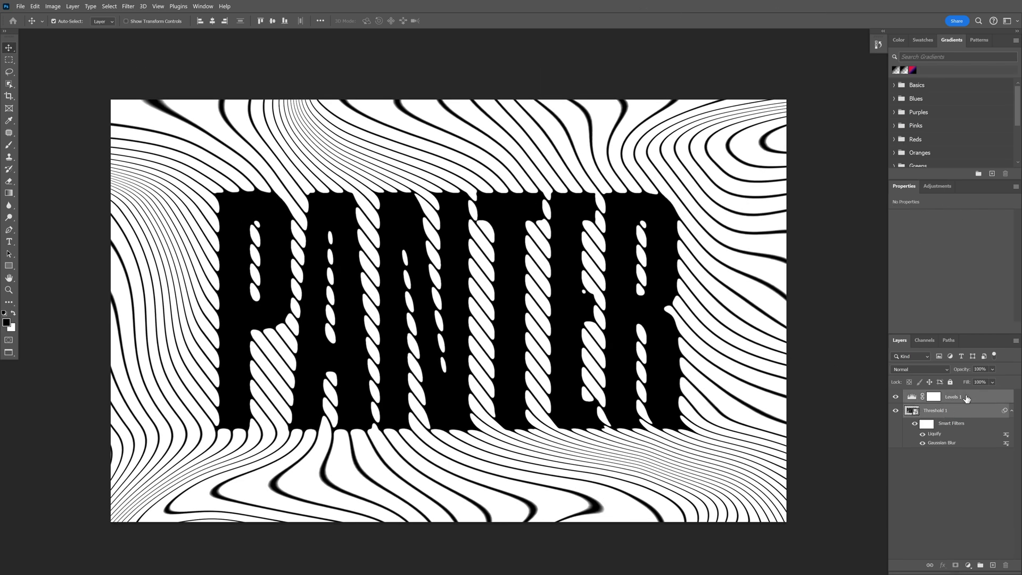
{"action": "right_click", "coordinate": [966, 398]}
{"action": "left_click", "coordinate": [969, 153]}
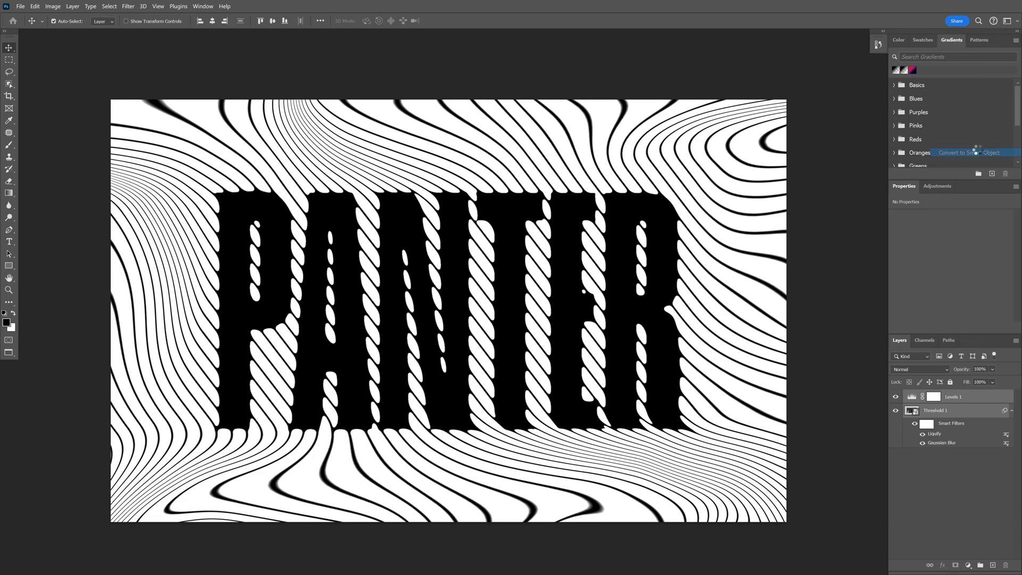
Duplicate the Levels 1 smart object and turn off the copy's B channel in its blending options.
{"action": "key", "text": "ctrl+plus"}
{"action": "key", "text": "ctrl"}
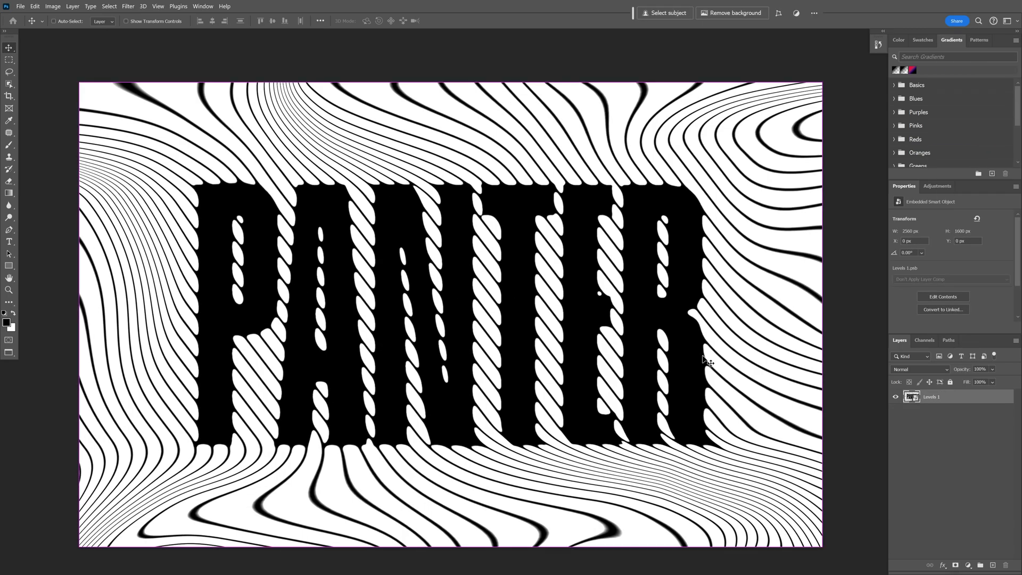
{"action": "key", "text": "ctrl+j"}
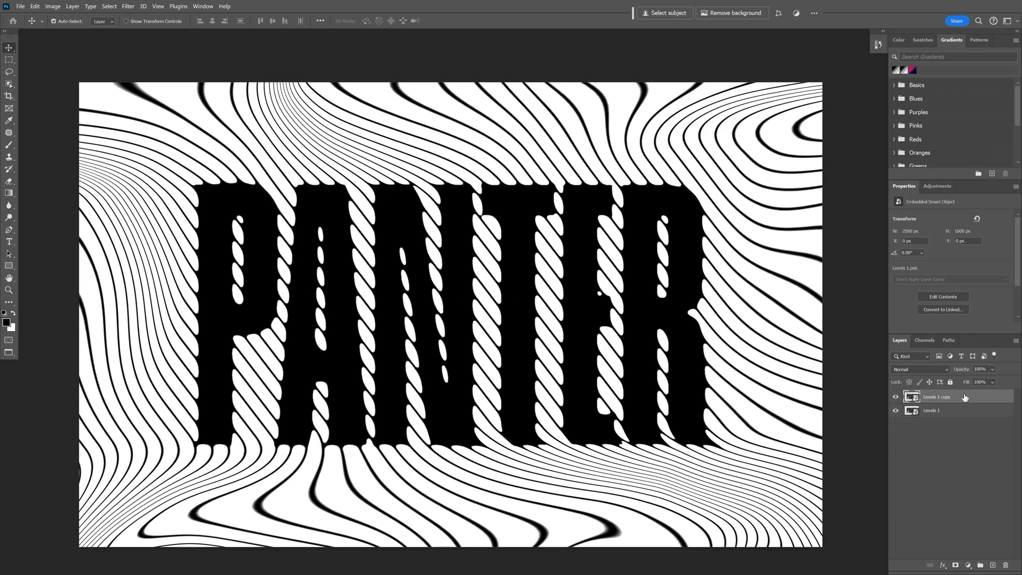
{"action": "double_click", "coordinate": [964, 397]}
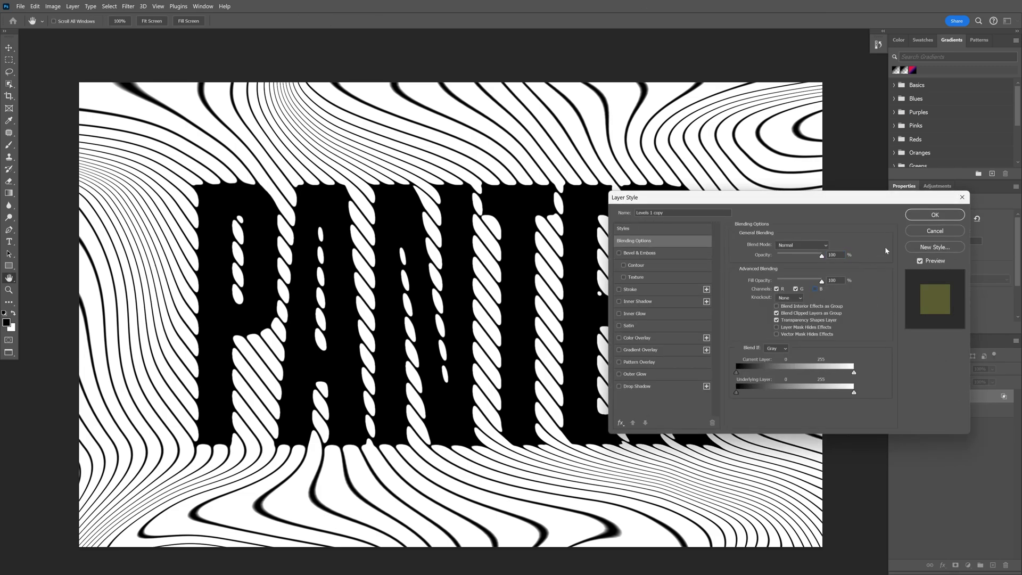
{"action": "left_click", "coordinate": [934, 215]}
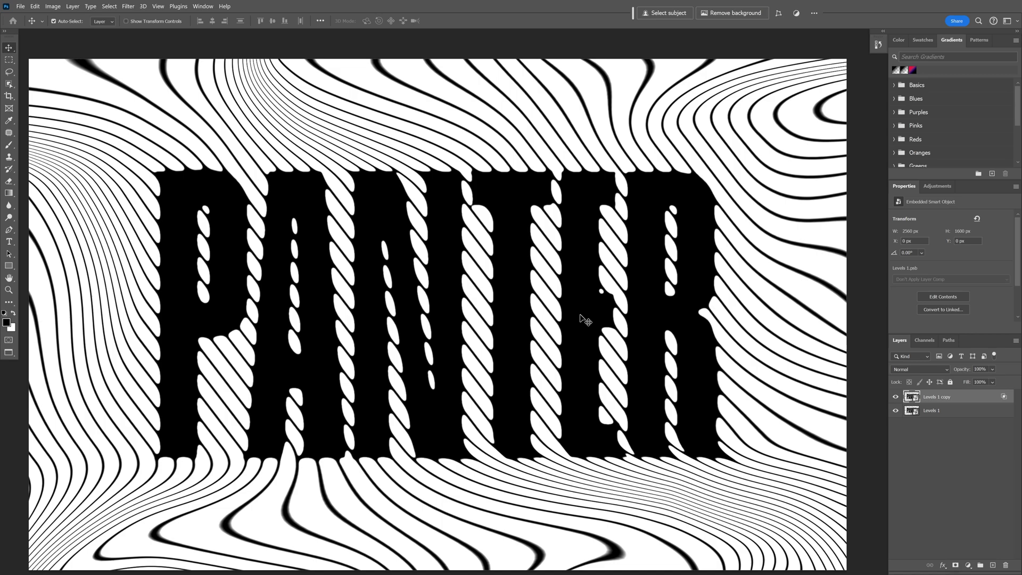
Nudge the Levels 1 copy layer 5 px to the right to create a coloured fringe.
{"action": "key", "text": "Right"}
{"action": "key", "text": "Right"}
{"action": "key", "text": "Right"}
{"action": "key", "text": "Right"}
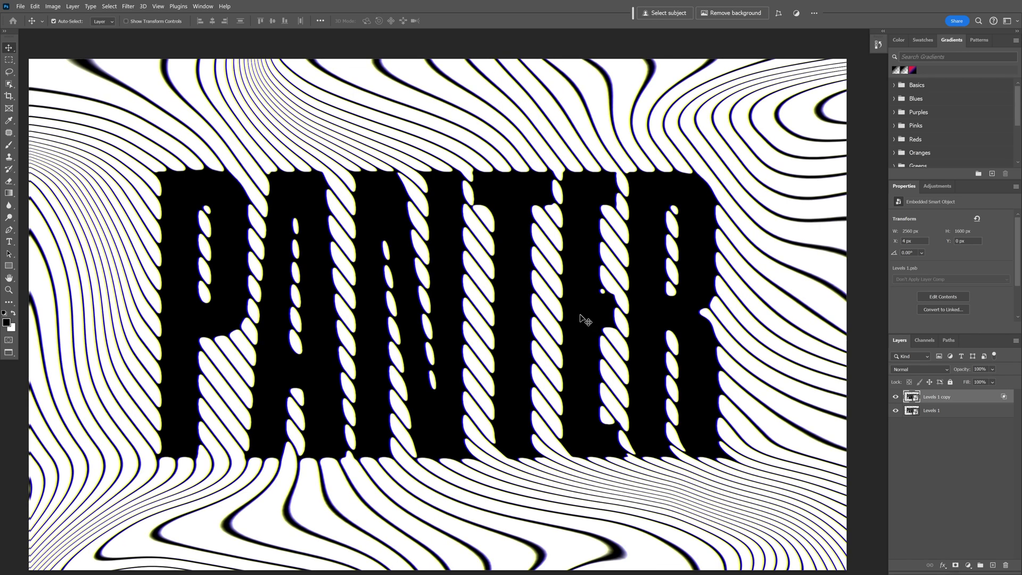
{"action": "key", "text": "Right"}
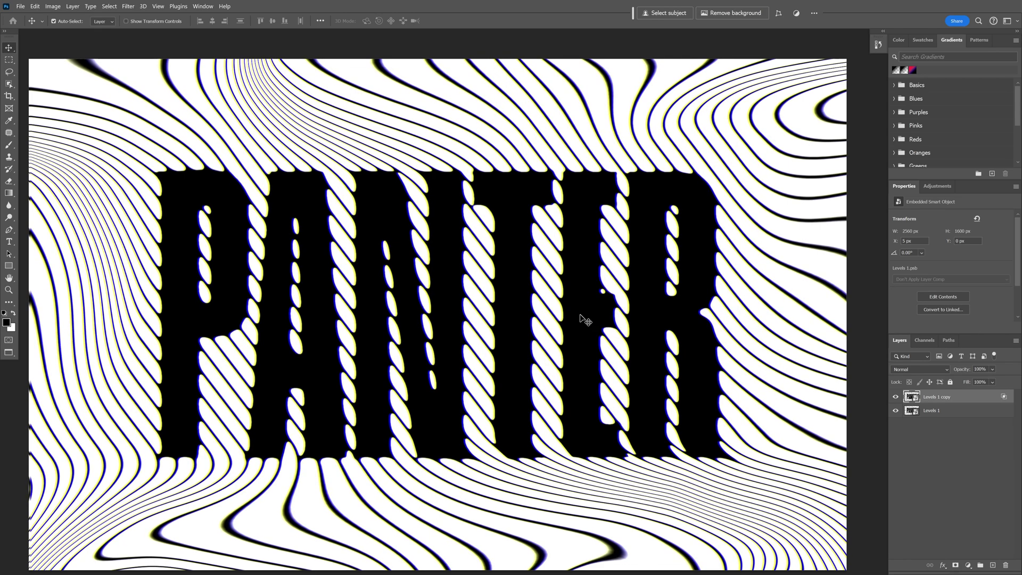
Duplicate the Levels 1 copy layer and turn off the G channel in the new copy's blending options, leaving only R enabled.
{"action": "key", "text": "ctrl"}
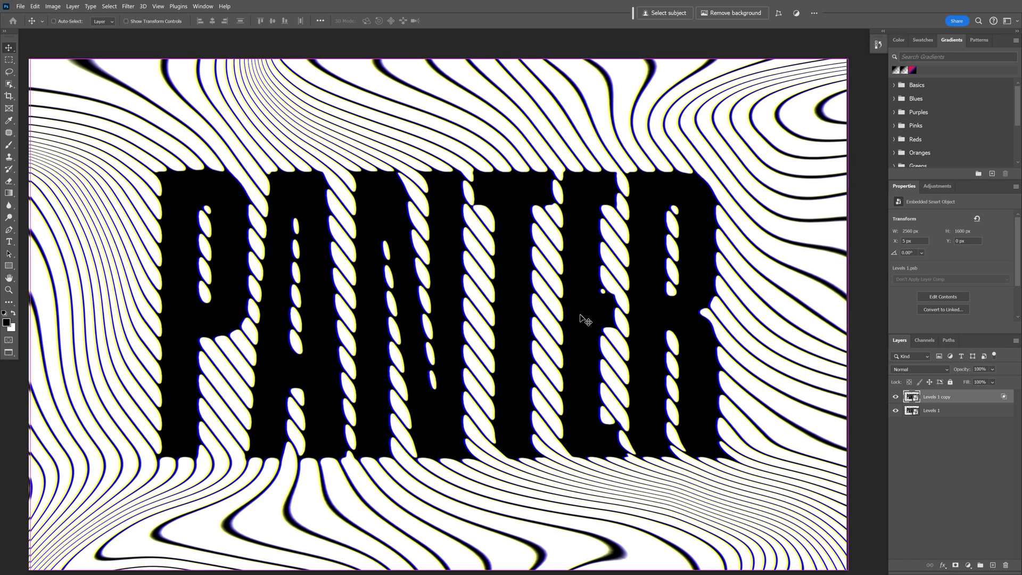
{"action": "key", "text": "ctrl+j"}
{"action": "double_click", "coordinate": [973, 397]}
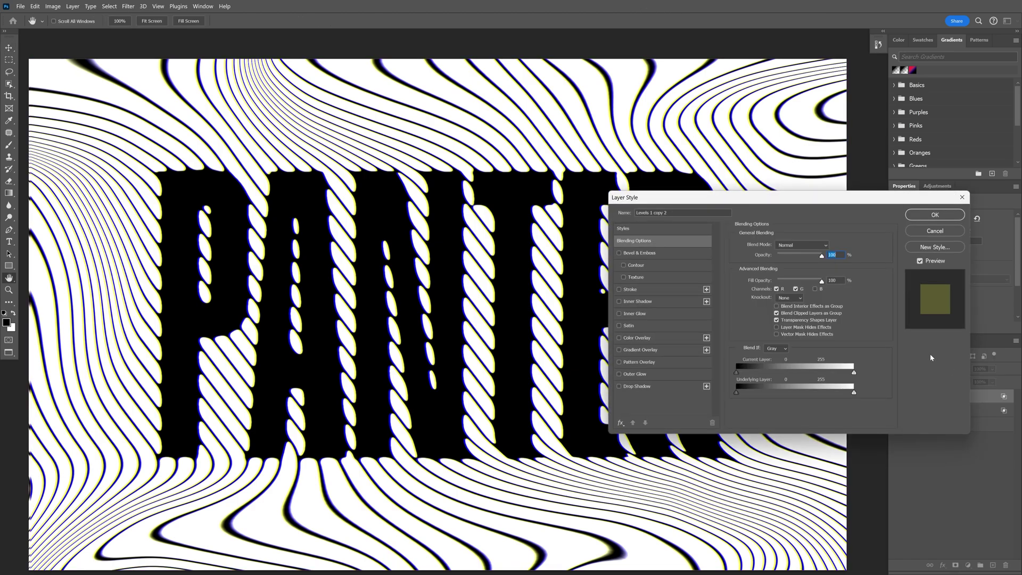
{"action": "left_click", "coordinate": [796, 289]}
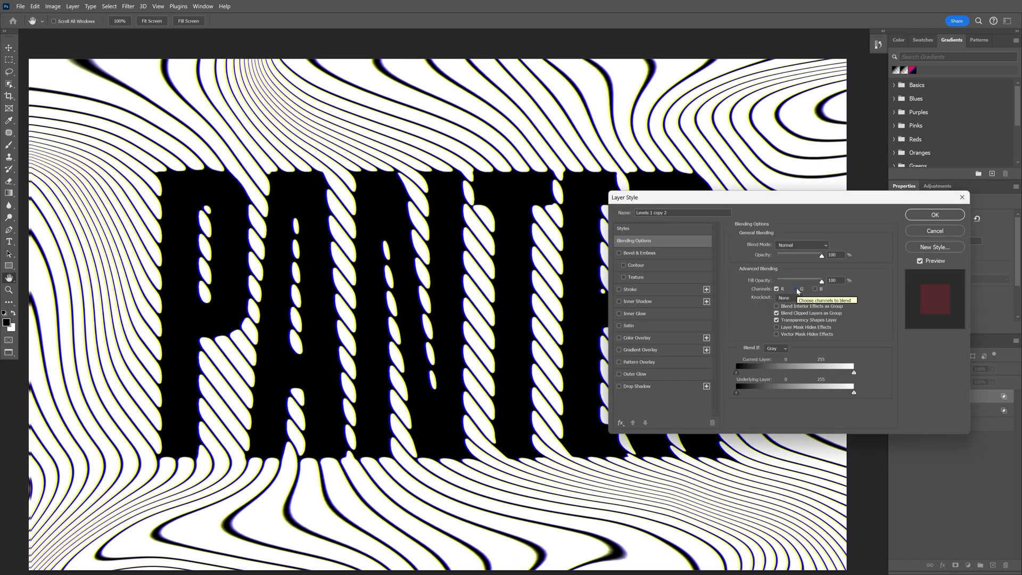
{"action": "left_click", "coordinate": [927, 215]}
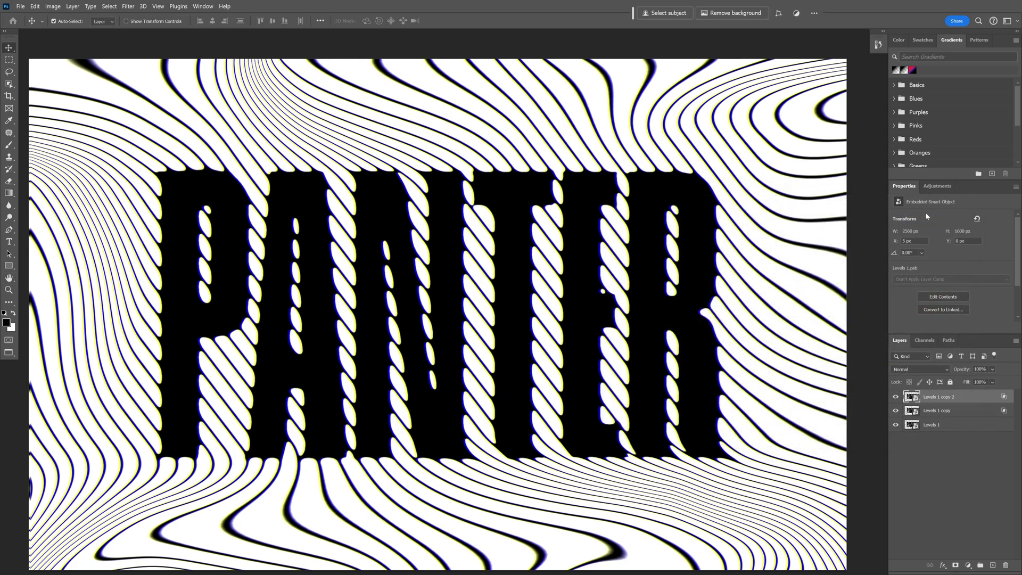
Nudge the Levels 1 copy 2 layer 3 px to the left, to an X position of 2 px.
{"action": "key", "text": "Left"}
{"action": "key", "text": "Left"}
{"action": "key", "text": "Left"}
{"action": "key", "text": "Left"}
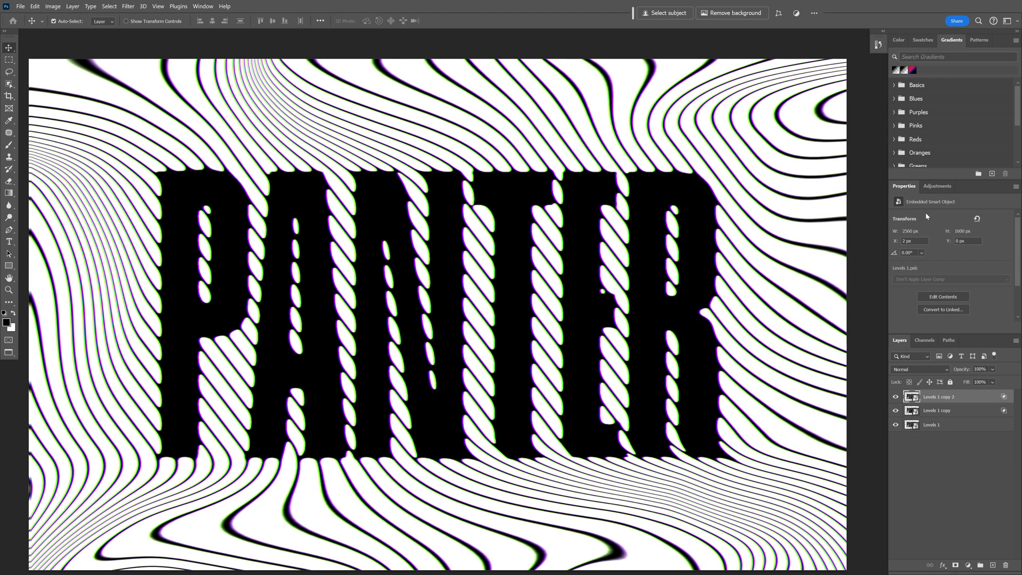